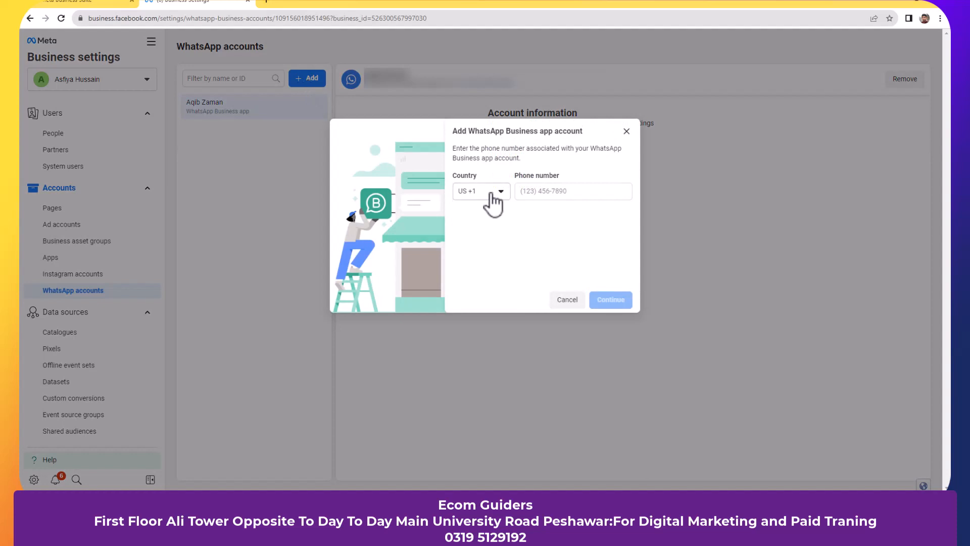
- Choose Pakistan (PK +92) as the country code and enter the business phone number
click(491, 194)
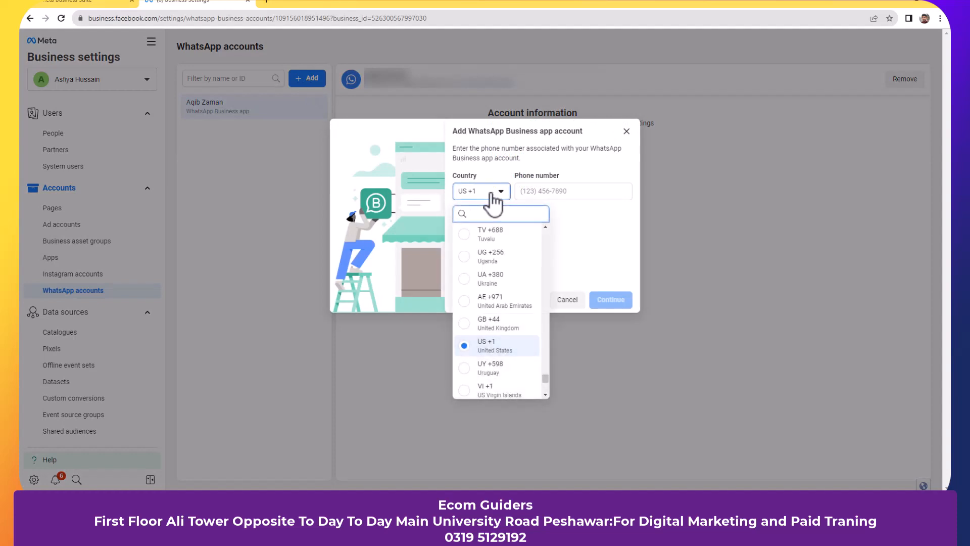
scroll(494, 272, up, 5)
scroll(492, 273, up, 10)
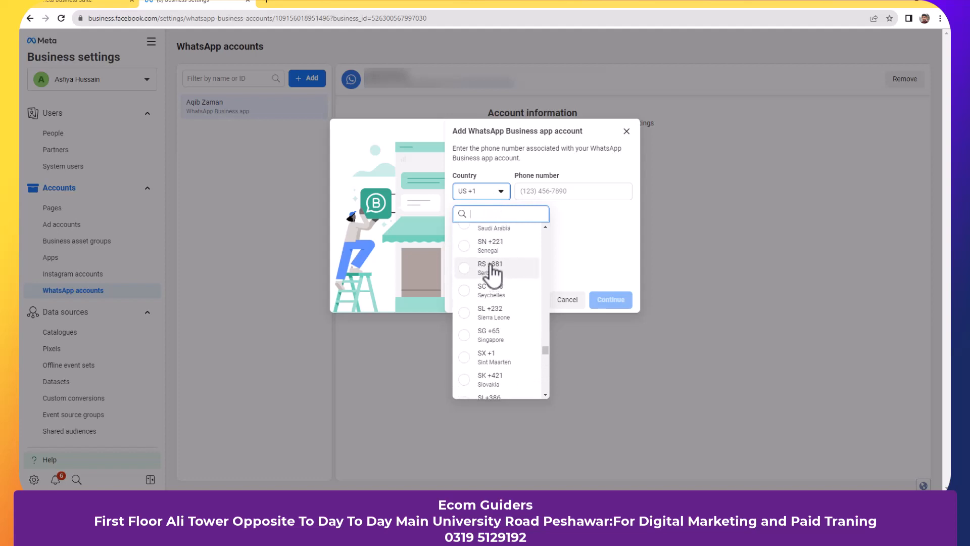
scroll(493, 273, up, 5)
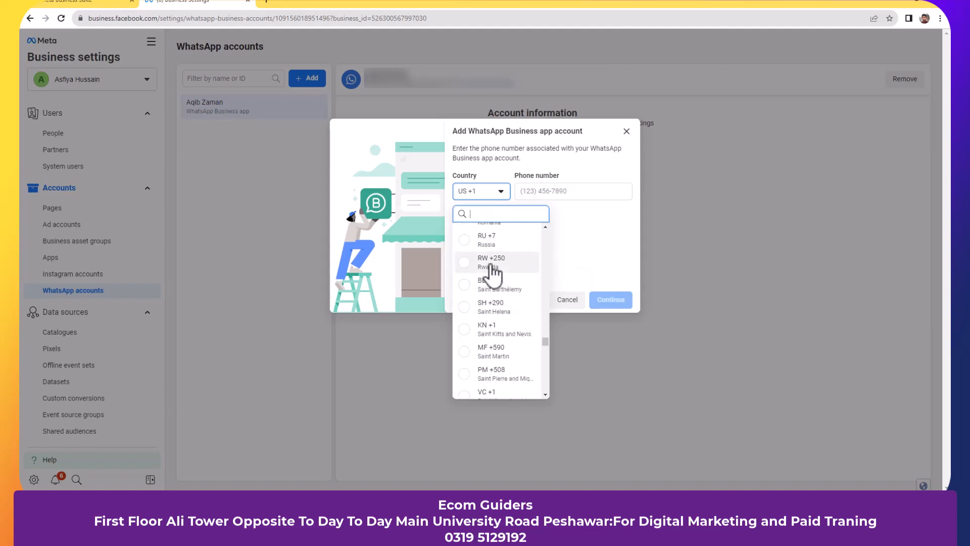
scroll(493, 273, up, 2)
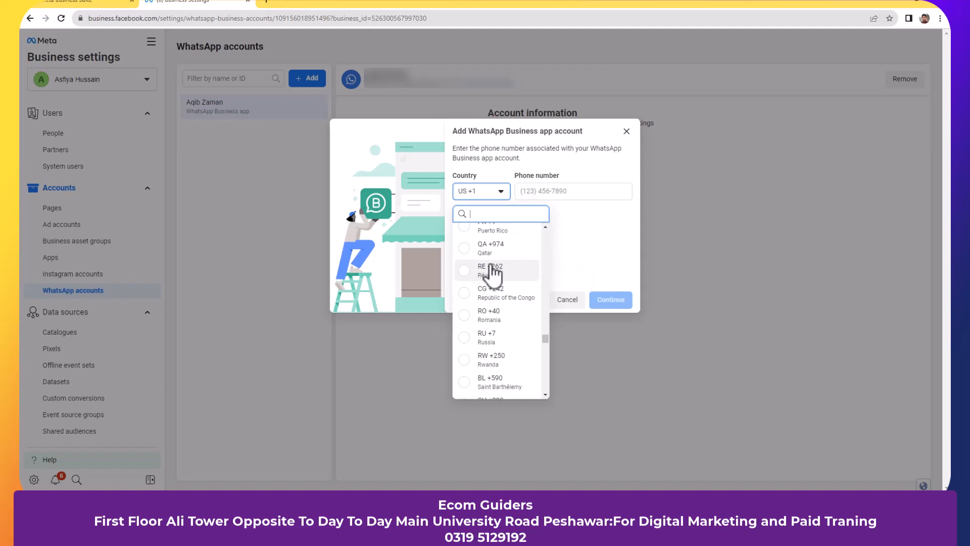
scroll(492, 272, up, 3)
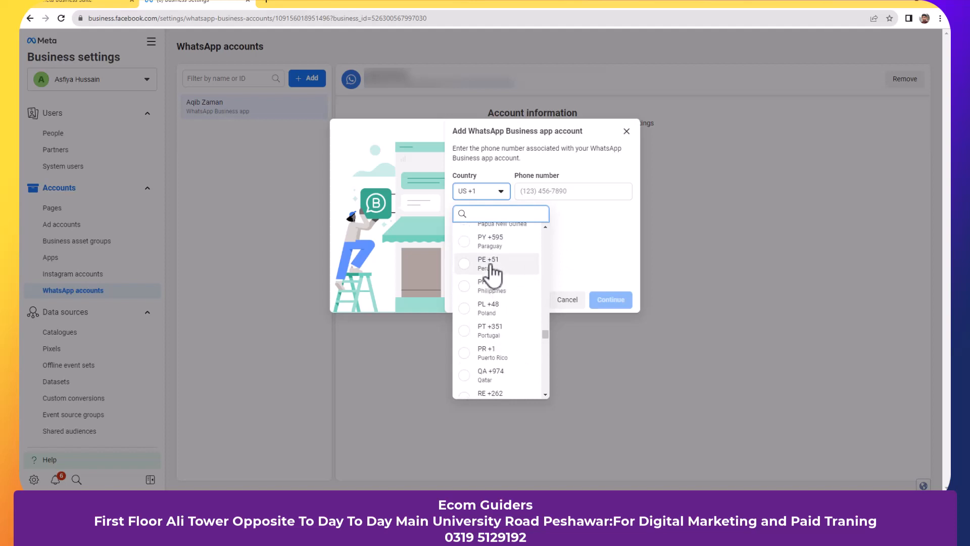
scroll(493, 273, down, 5)
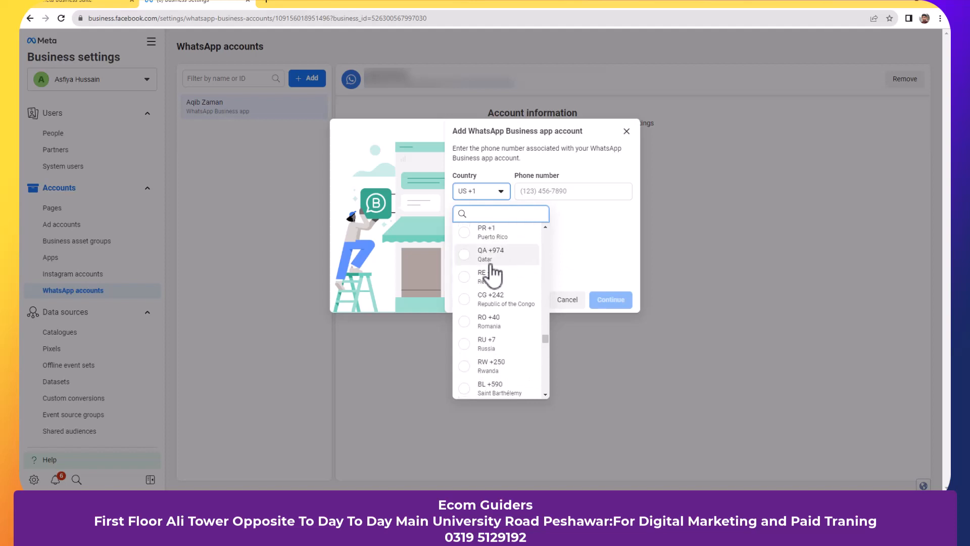
scroll(493, 273, down, 2)
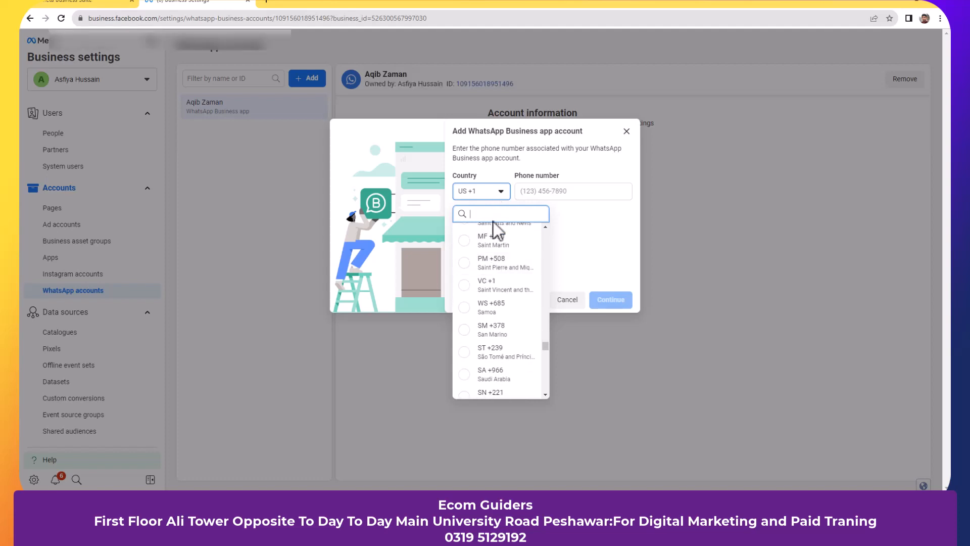
text(pk)
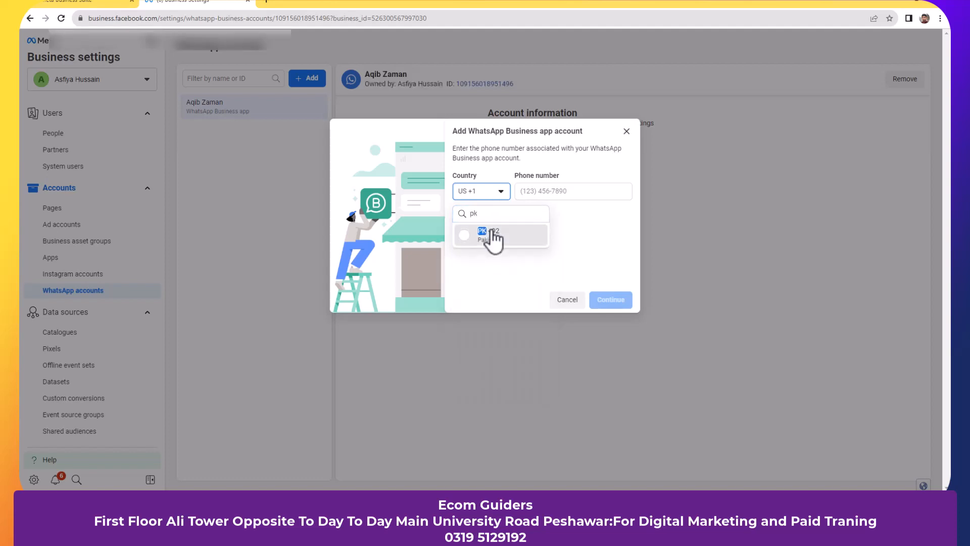
click(493, 237)
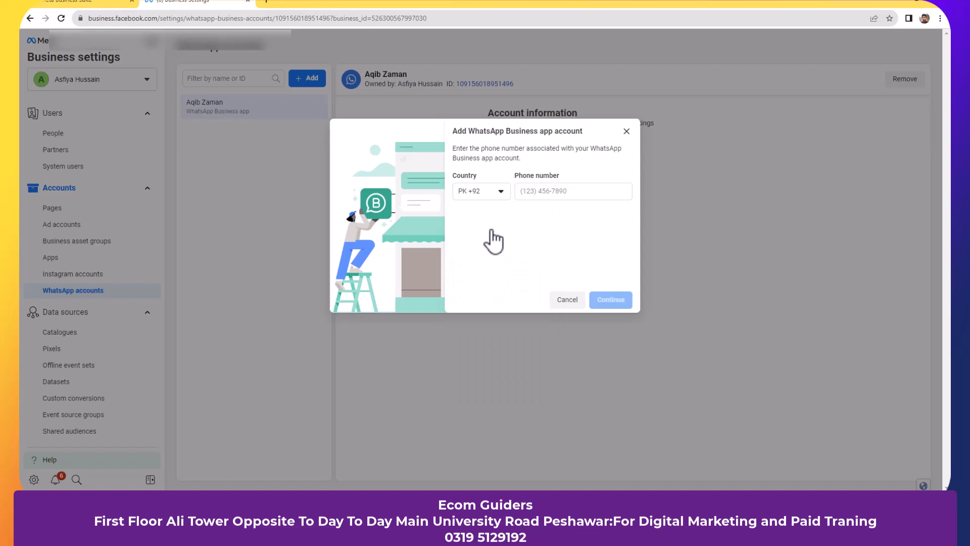
click(539, 195)
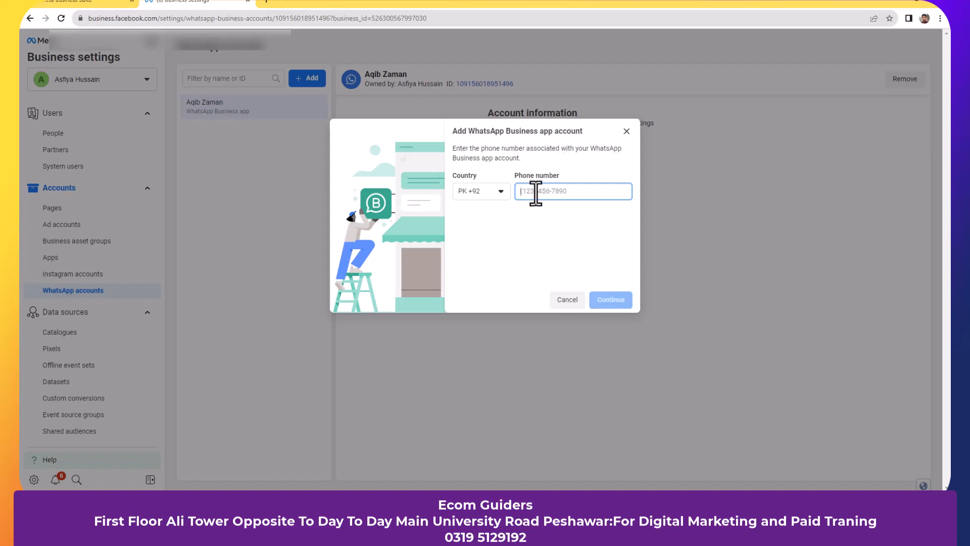
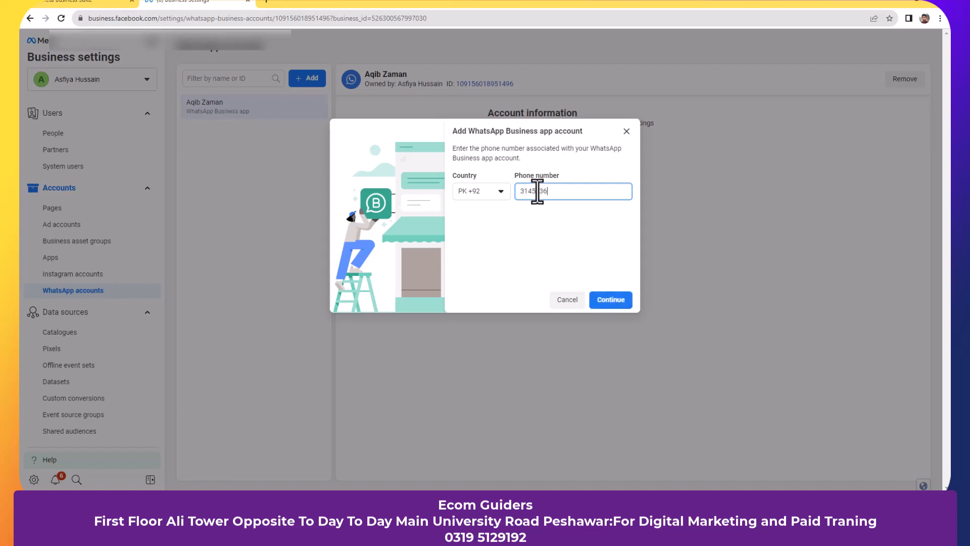
- Dismiss the WhatsApp add-account form and switch to the Pages list showing CPAK Importers
click(627, 136)
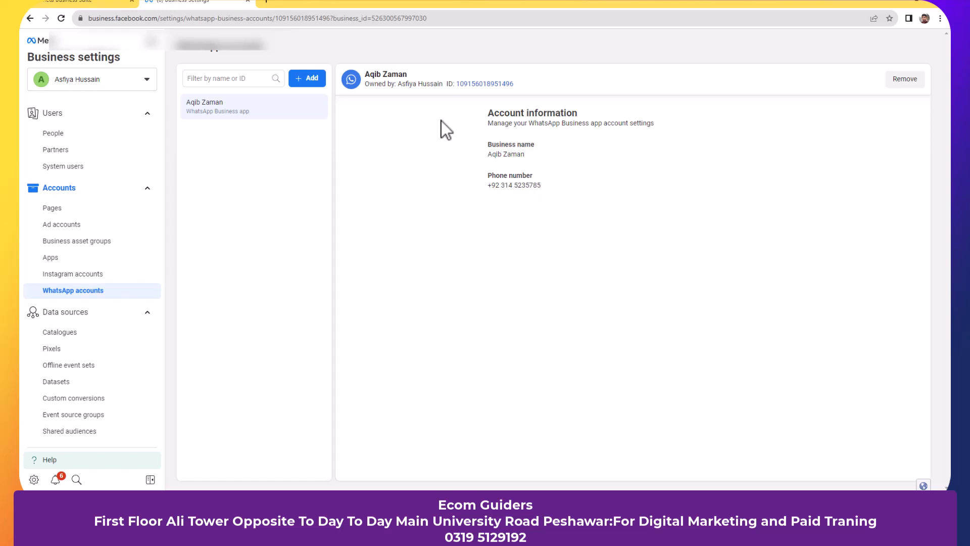
click(312, 80)
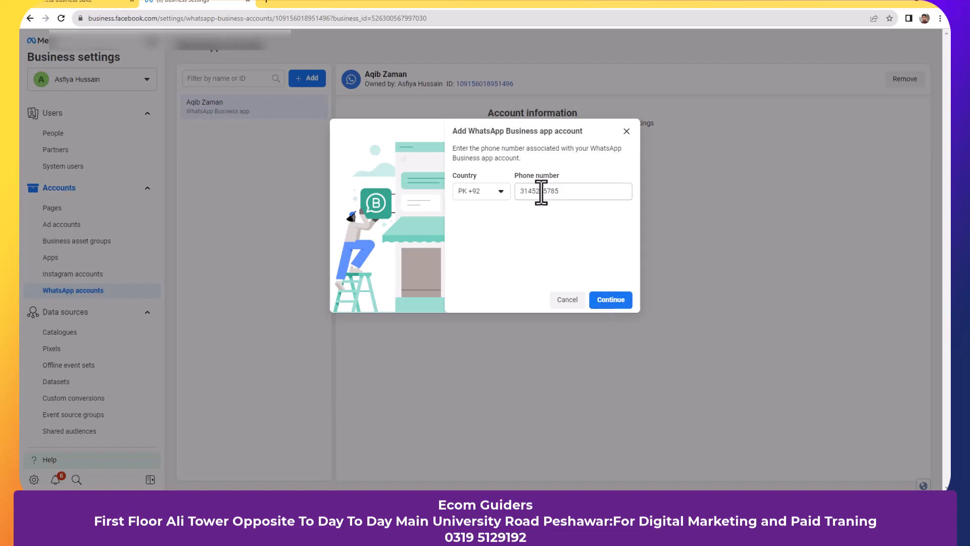
click(627, 131)
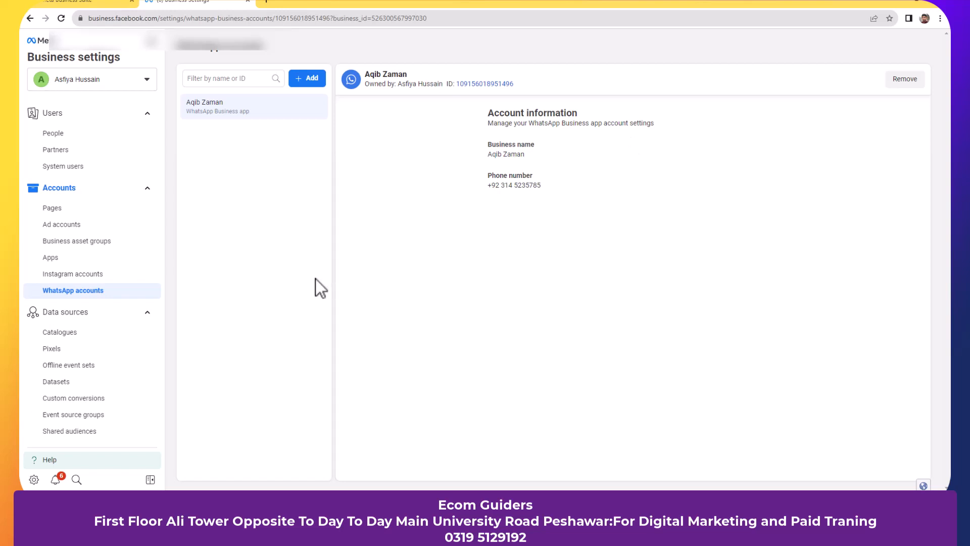
click(56, 208)
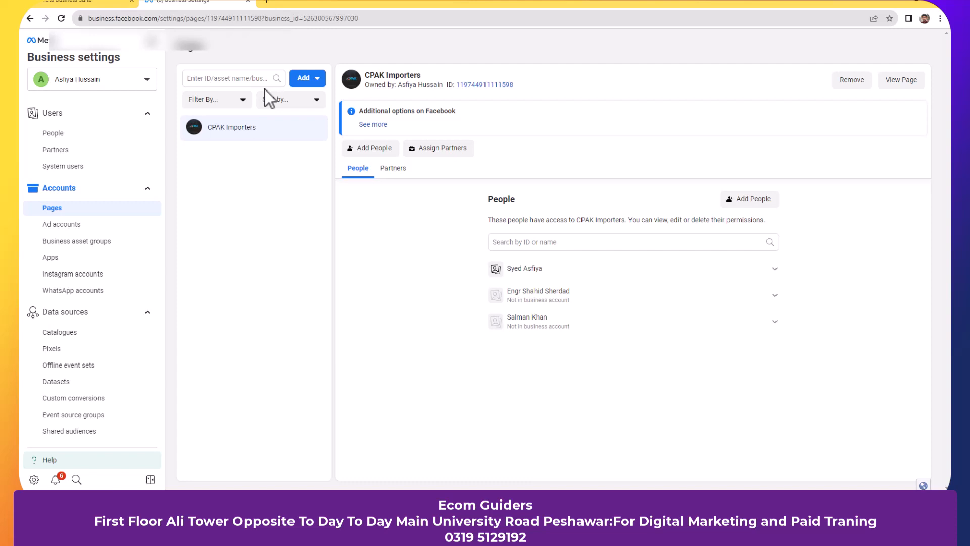
- Begin creating a new Page, cancel at the category choice, and return to WhatsApp accounts
click(316, 78)
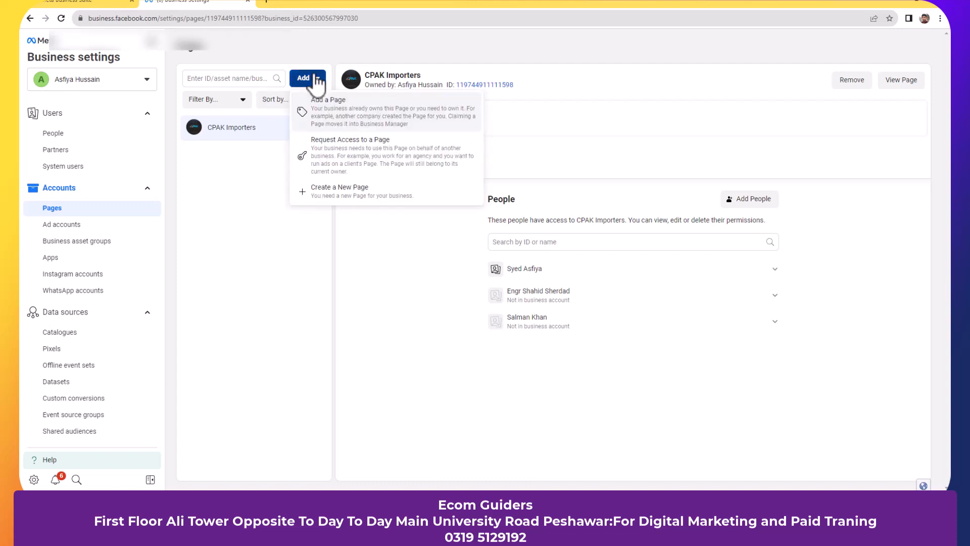
click(368, 197)
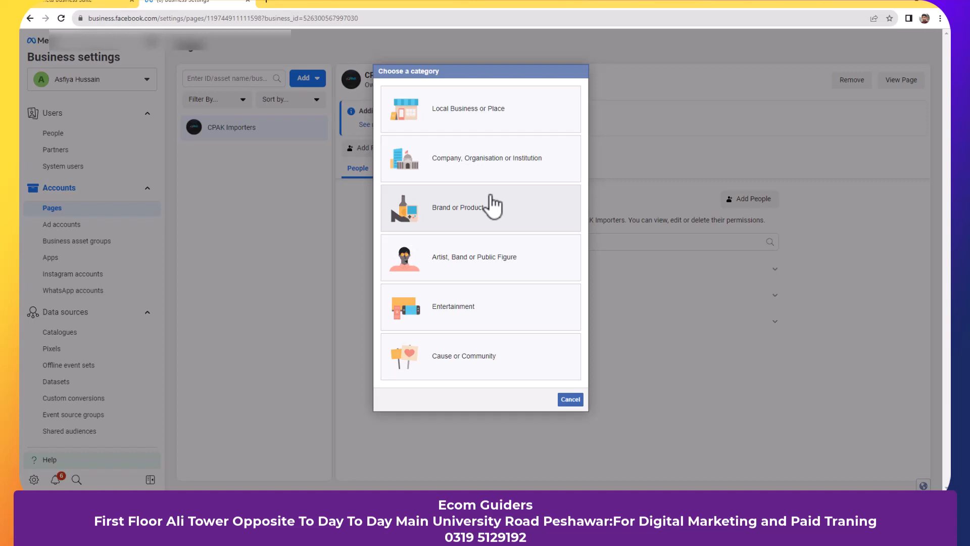
click(570, 400)
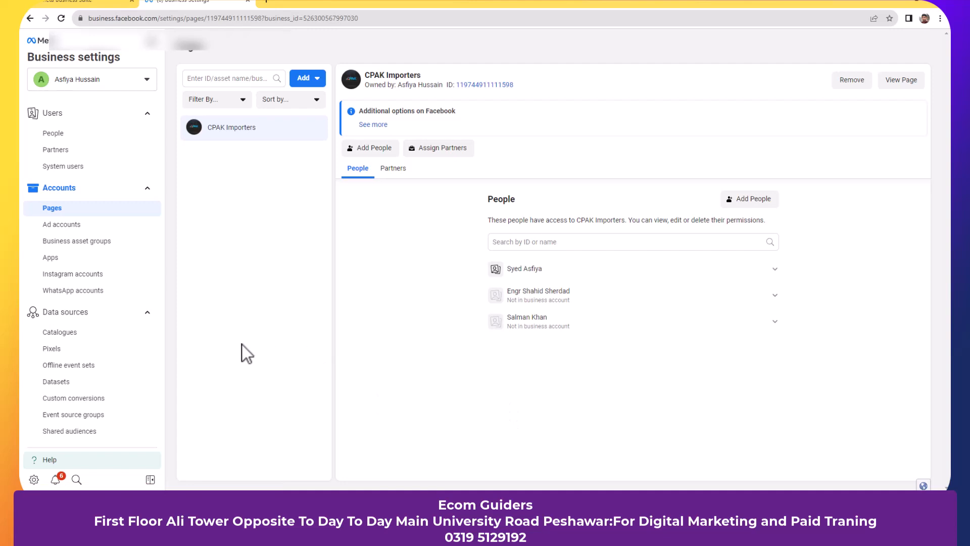
click(86, 298)
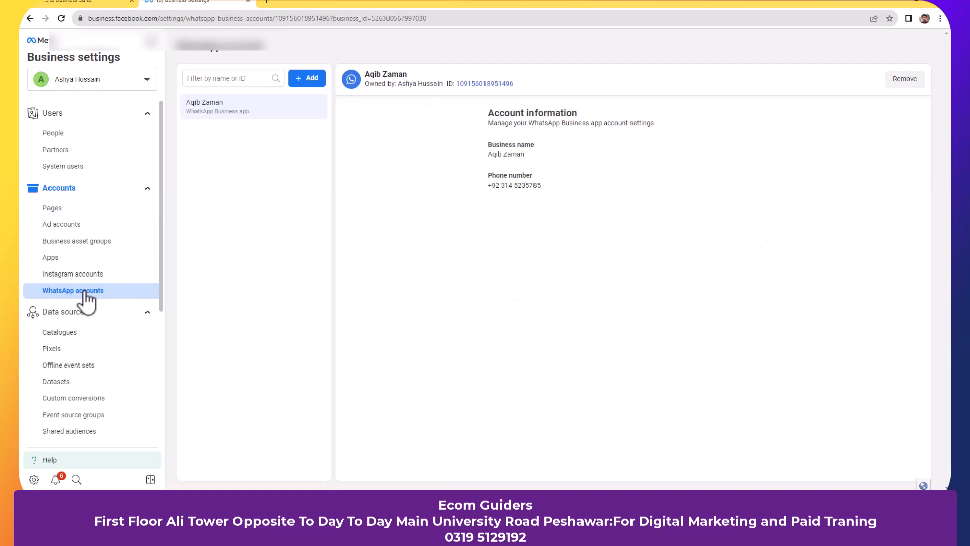
- From Ad accounts, open the ad account in Ads Manager
click(89, 225)
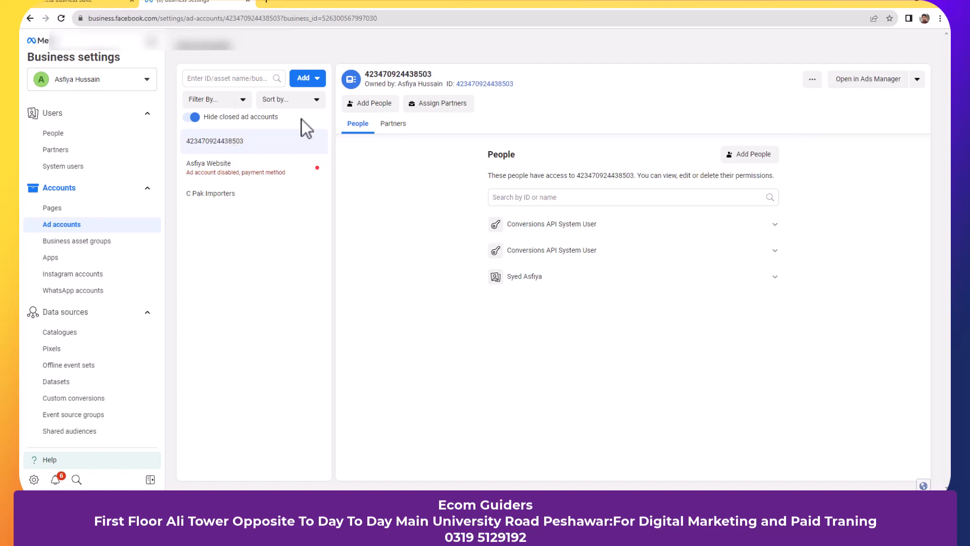
click(878, 78)
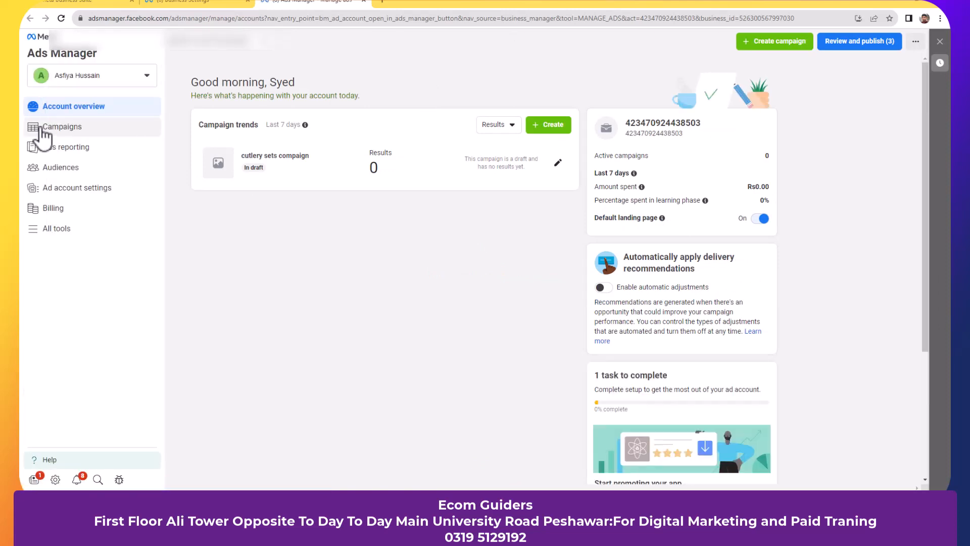
- View the seven-campaign list, then go to the ad account's Billing page
click(43, 130)
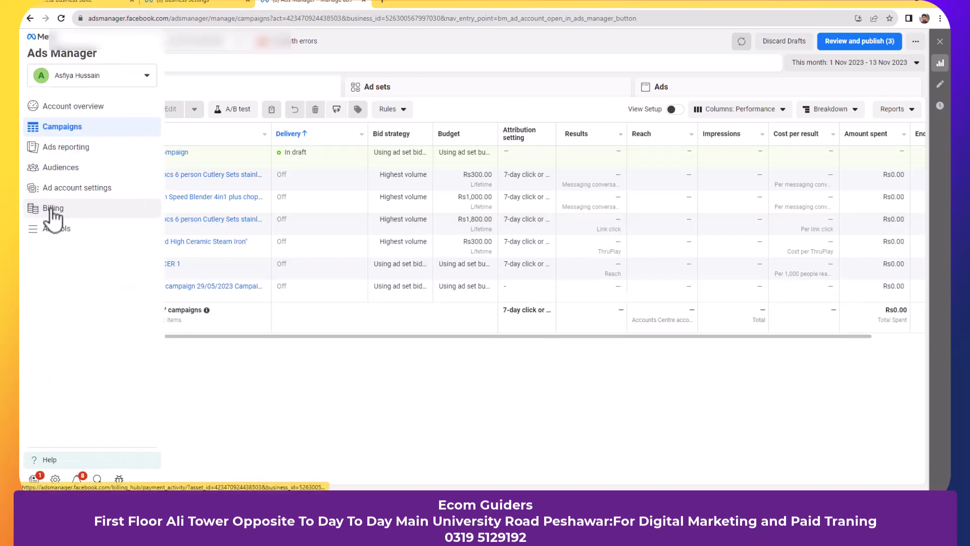
click(53, 214)
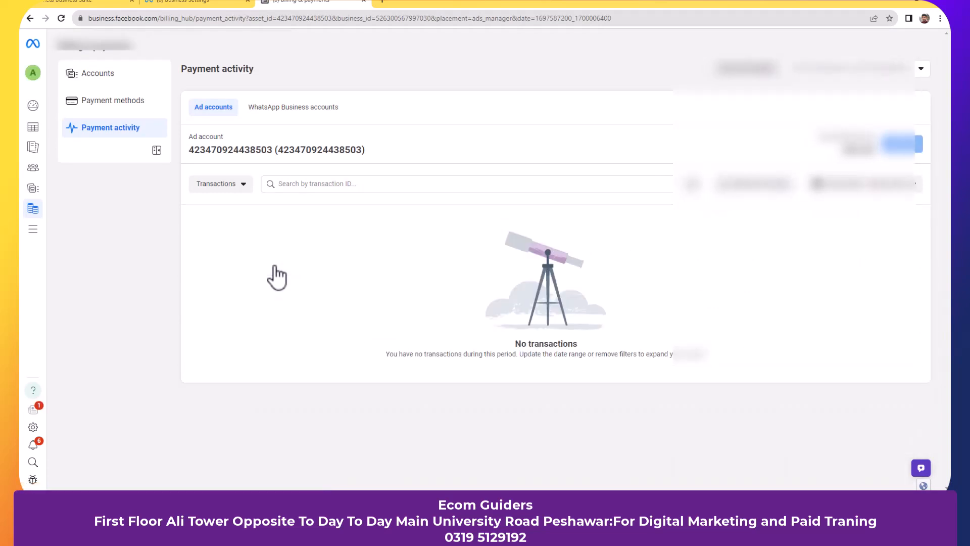
- Check Payment methods, then show the Accounts overview of all three ad accounts
click(116, 103)
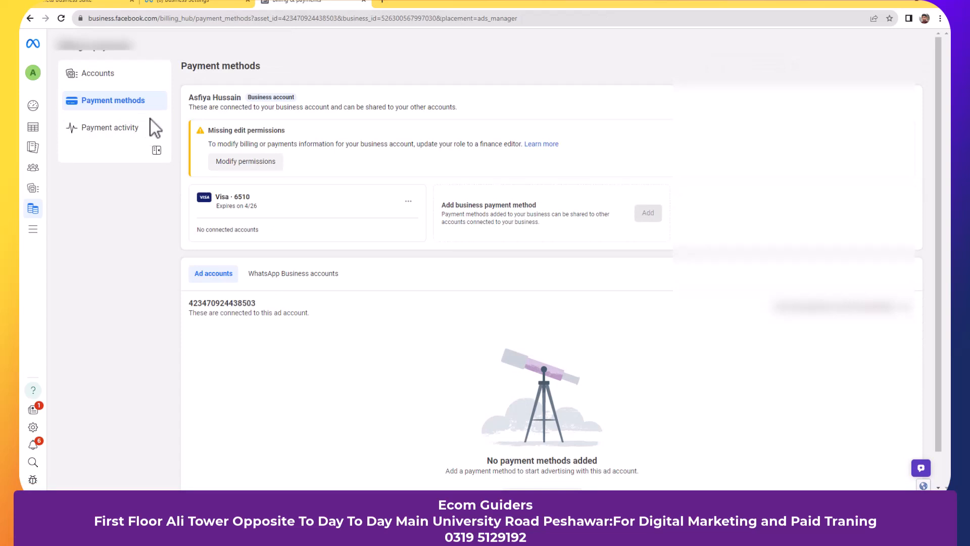
click(119, 72)
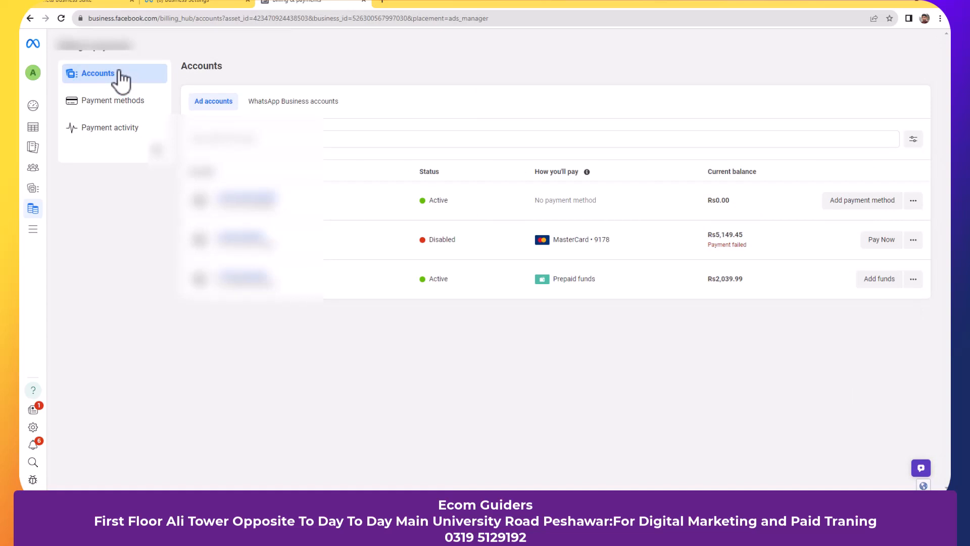
- Start adding a debit or credit card to the unfunded account, abandon it, and return to Campaigns
click(851, 202)
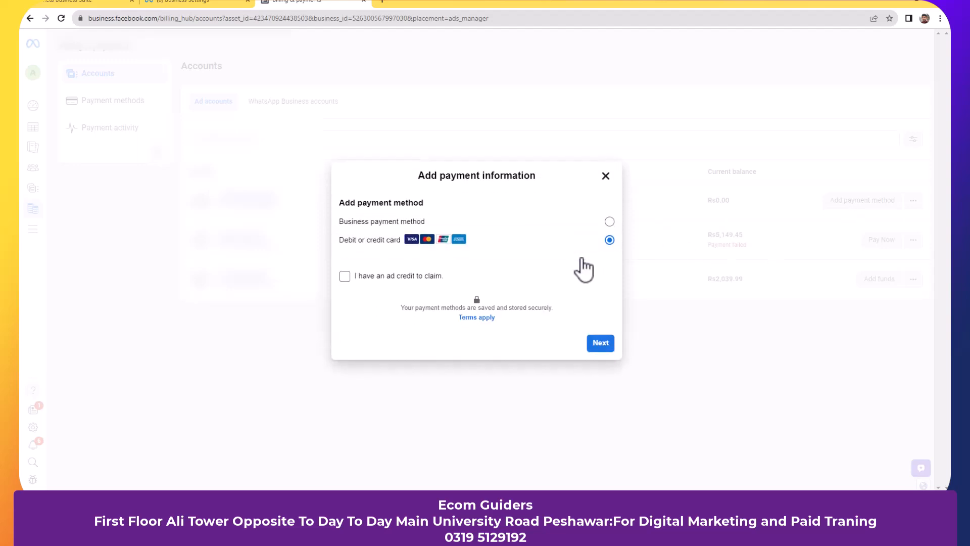
click(599, 343)
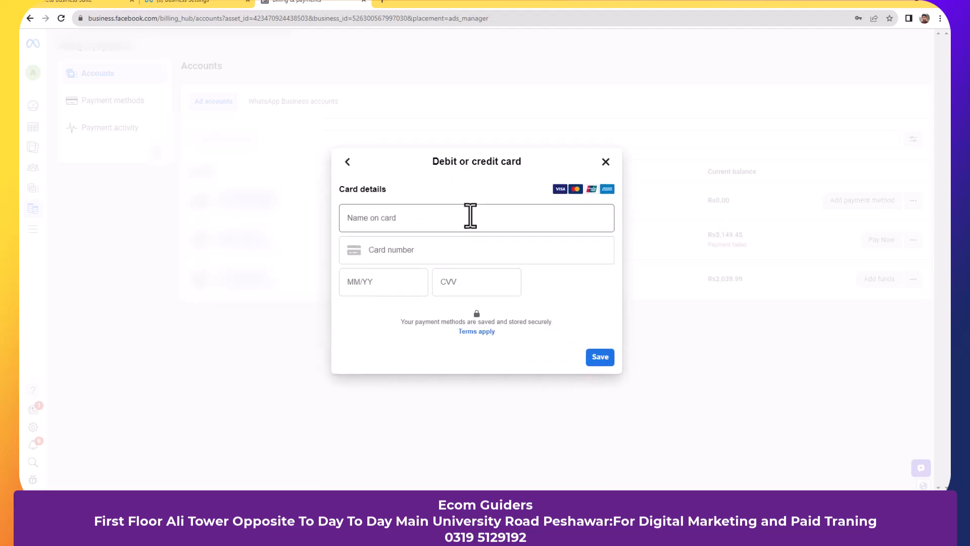
click(470, 217)
click(502, 252)
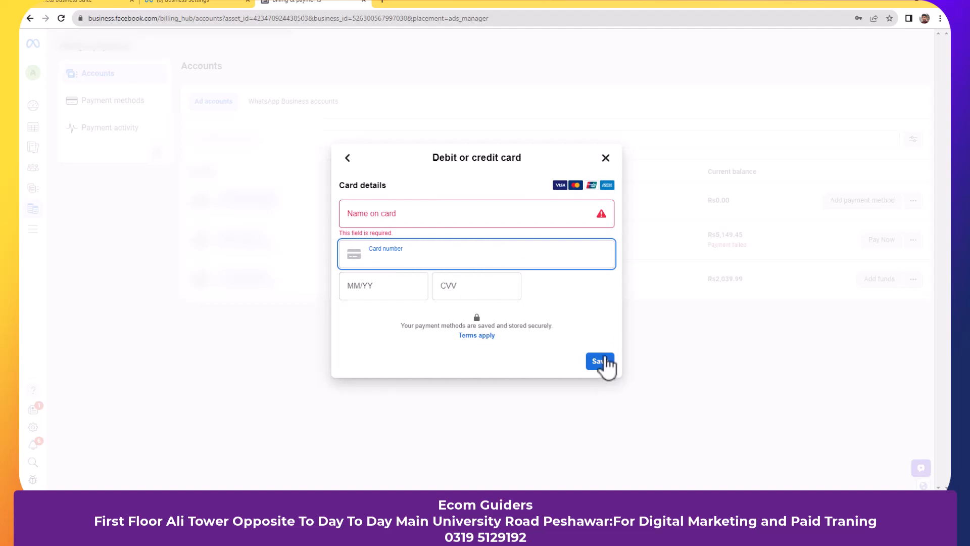
click(606, 158)
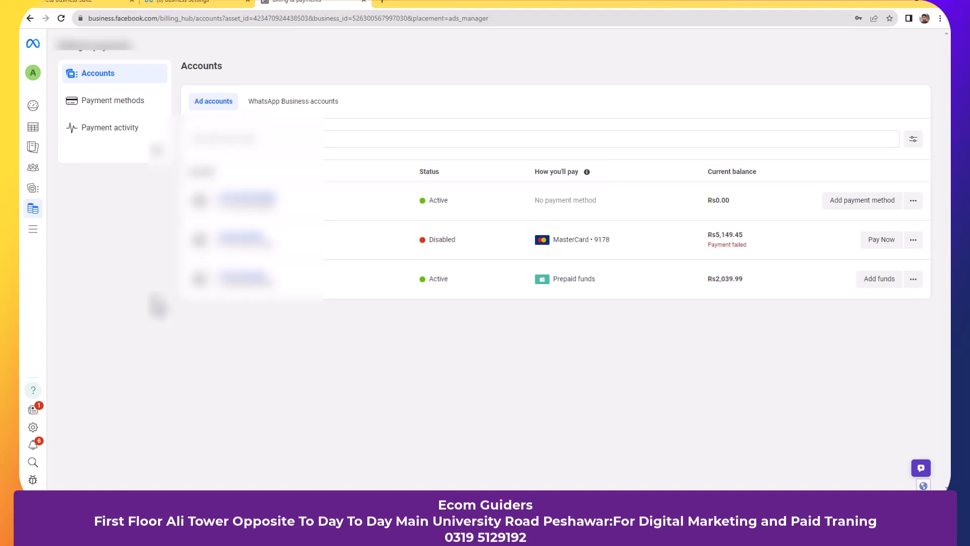
click(44, 130)
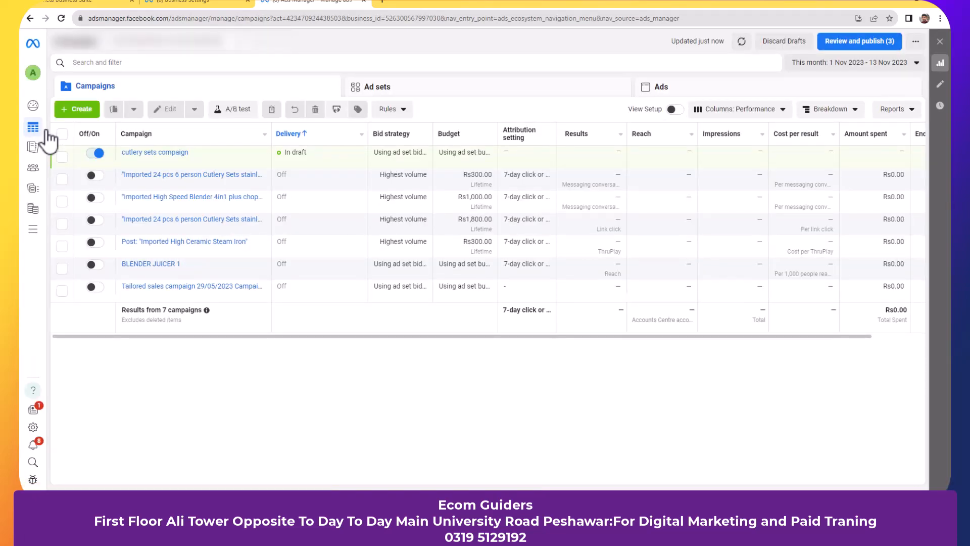
- Start a new campaign with the green Create button in the Campaigns tab
click(81, 109)
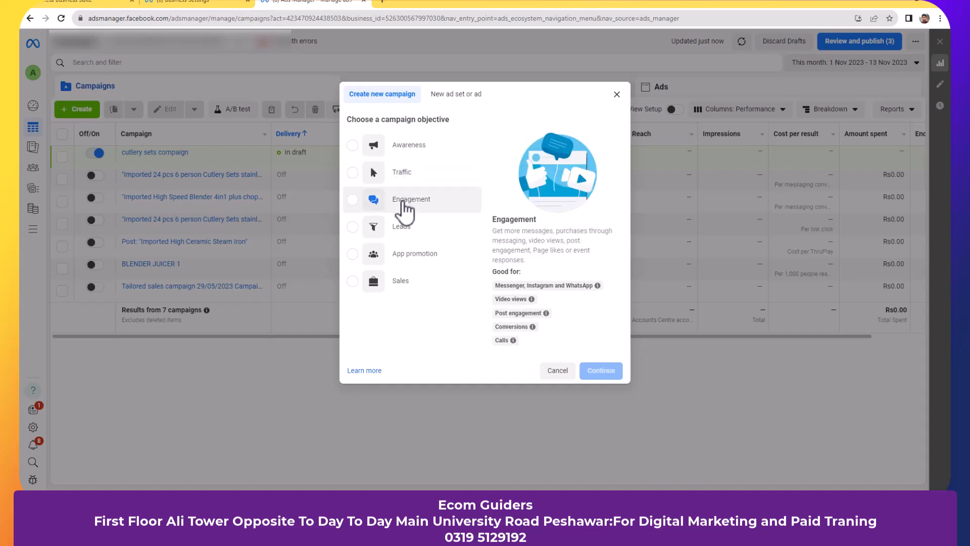
- Select Engagement, the objective for messaging, video views and post engagement
click(403, 202)
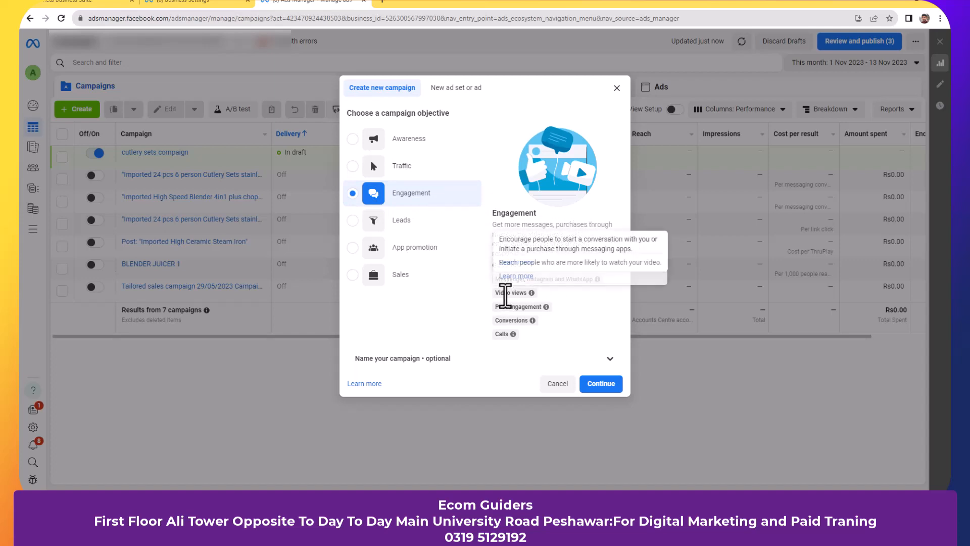
mouse_move(592, 280)
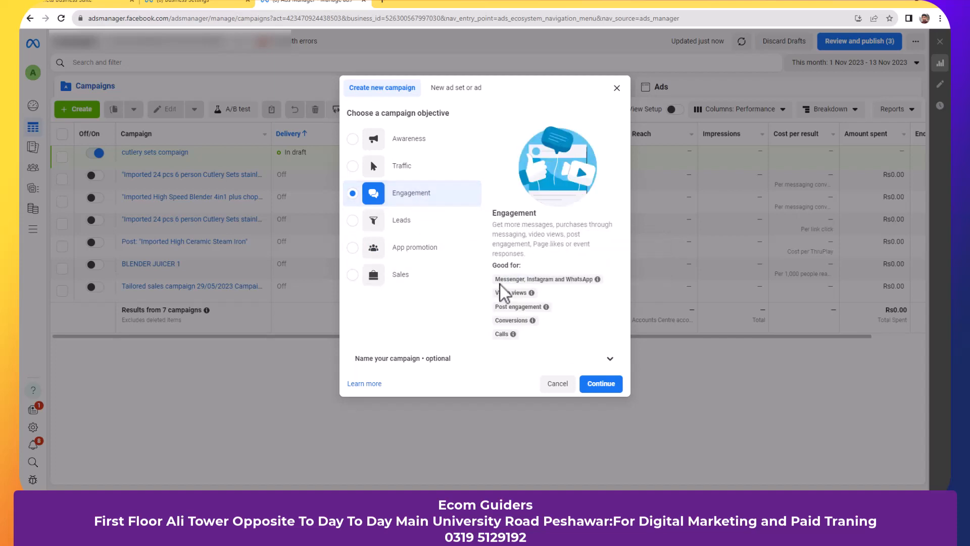
mouse_move(531, 308)
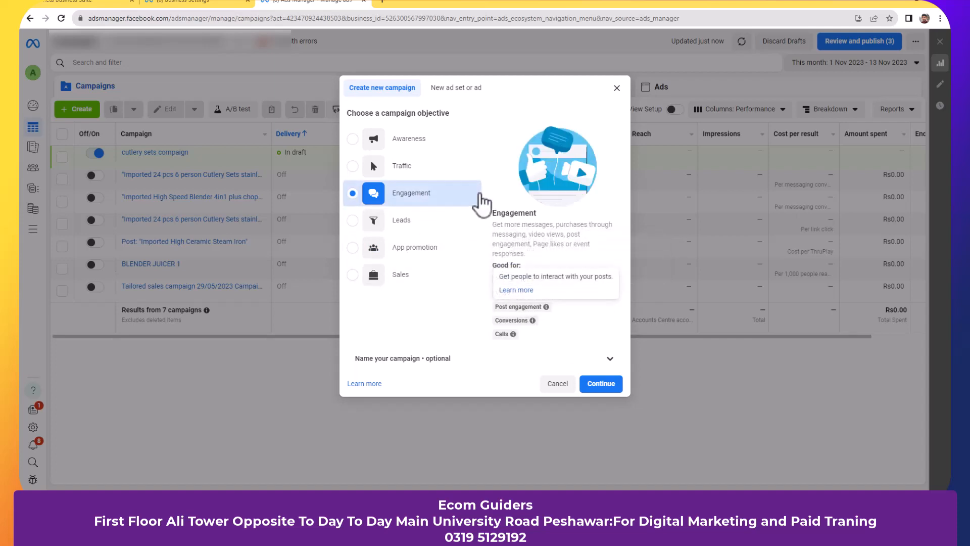
mouse_move(525, 333)
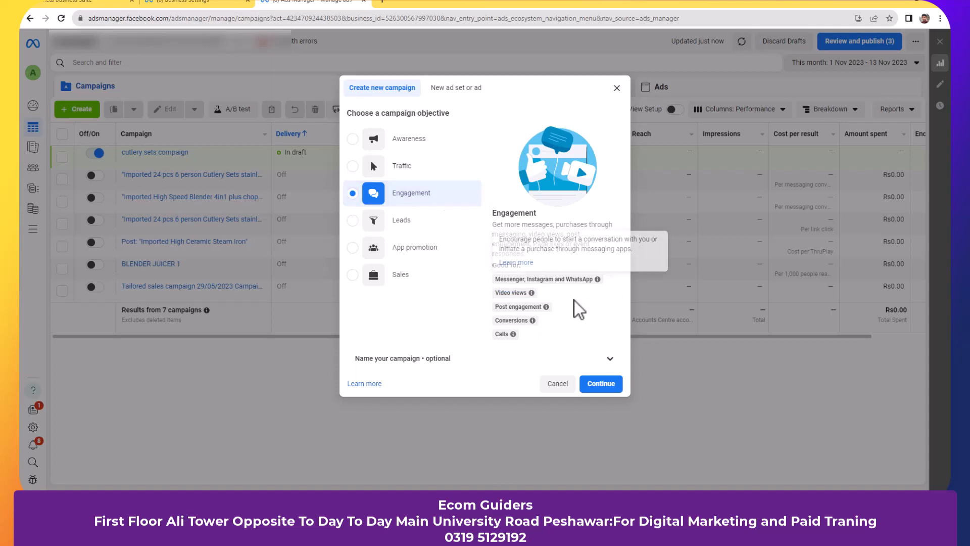
- Continue with Engagement to create the draft New Engagement campaign with its ad set and ad
click(609, 387)
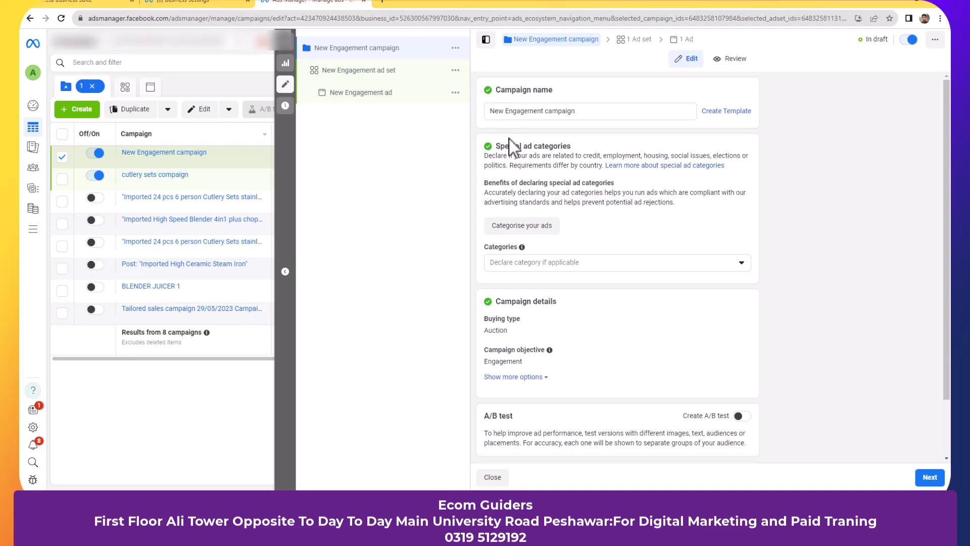
- Rename the campaign to 'whatsapp-shipify skill-11/14/2023' and leave special ad categories undeclared
click(586, 113)
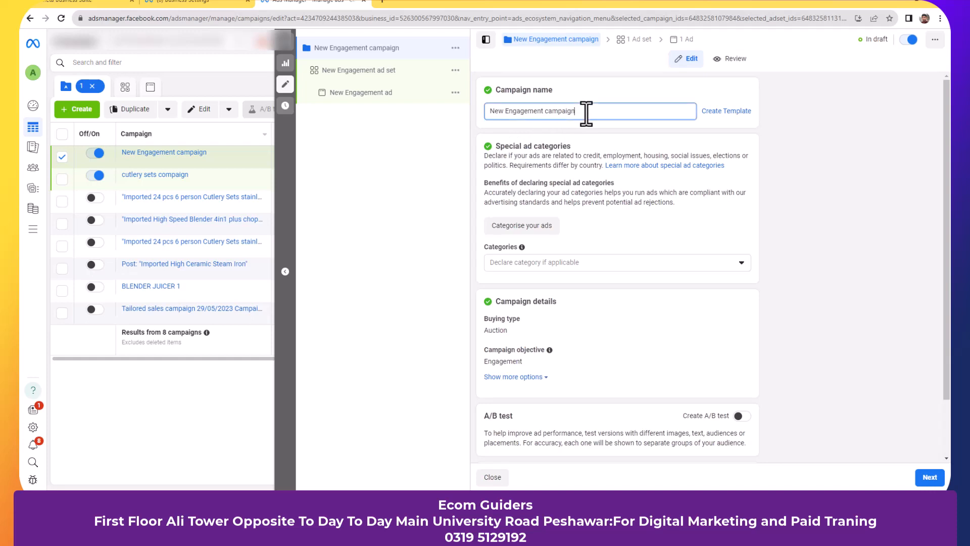
key(ctrl+a)
text(e)
key(BackSpace)
text(whatsapp-)
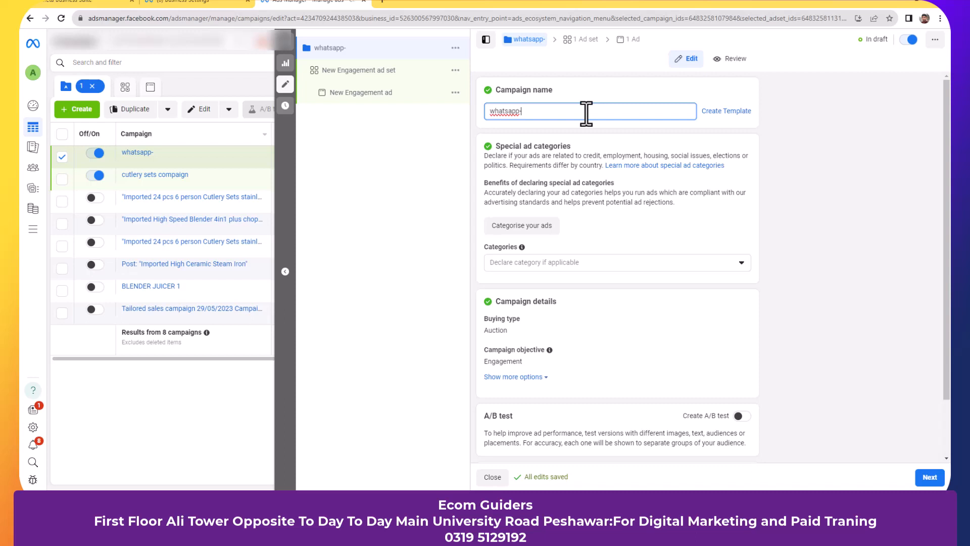
text(shipify skill-)
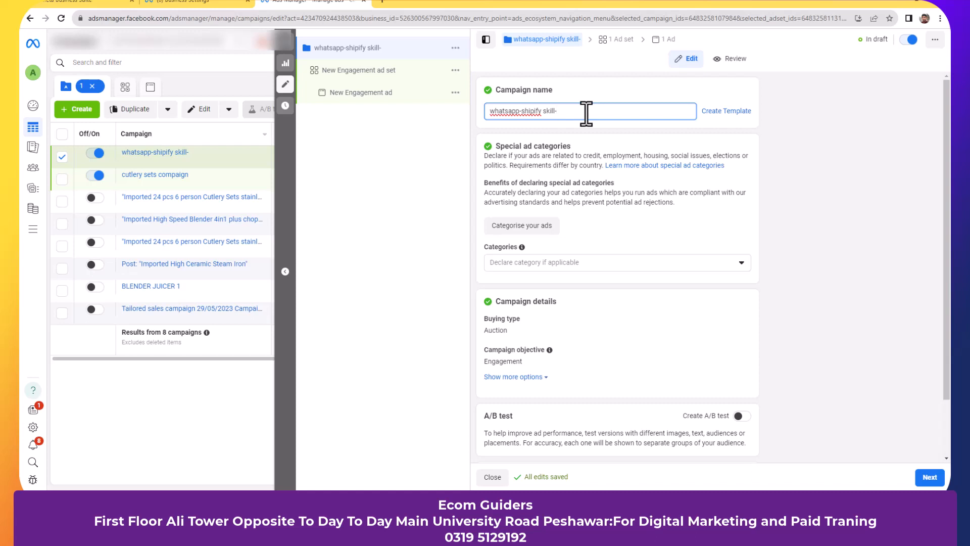
text(11)
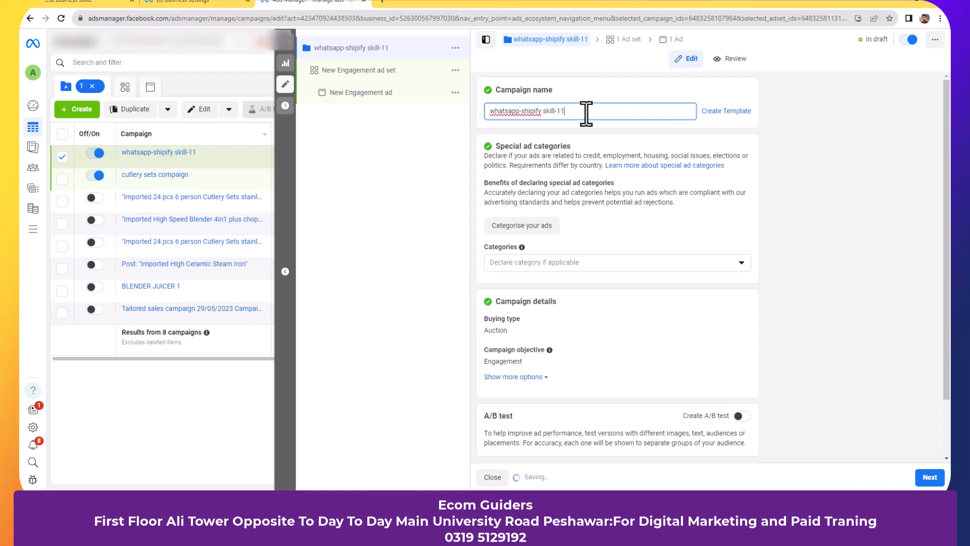
text(/14/20)
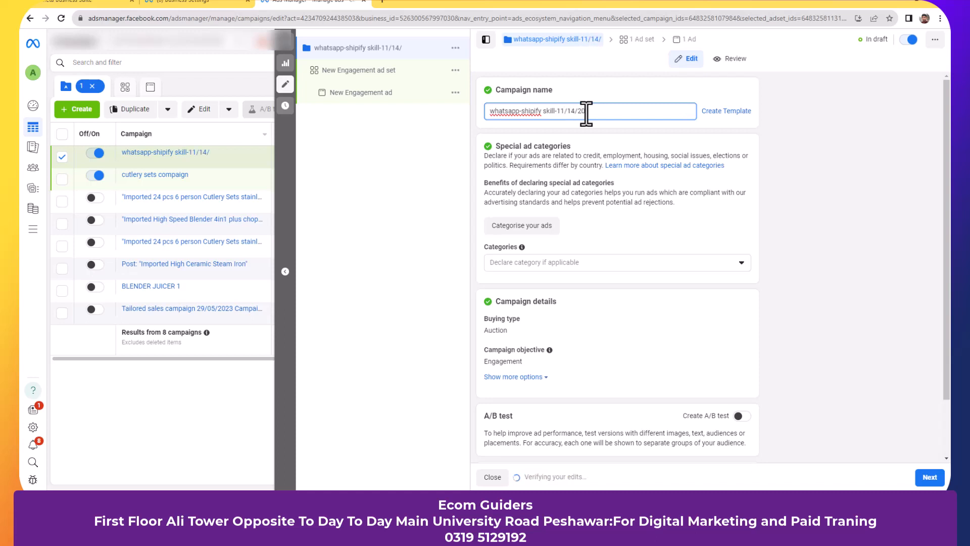
text(202)
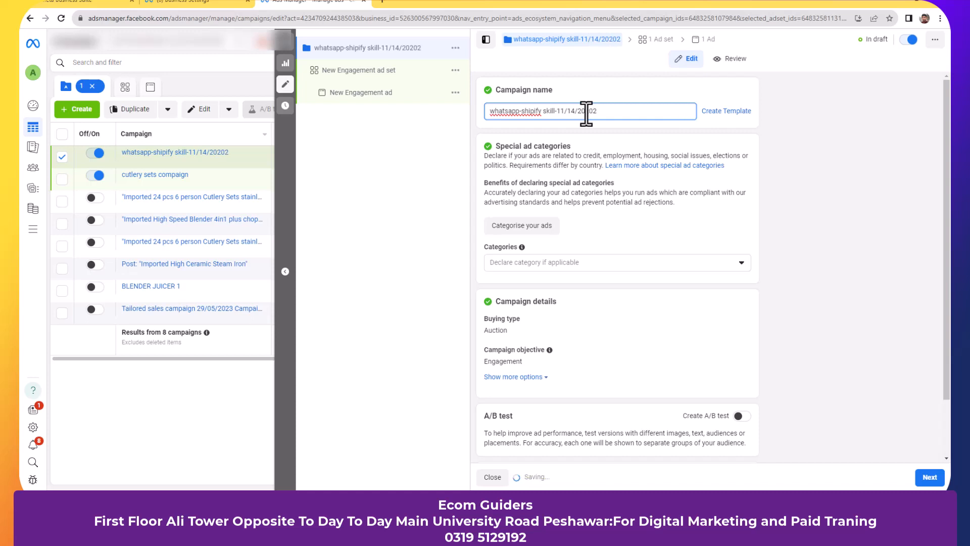
key(BackSpace)
key(BackSpace)
text(3)
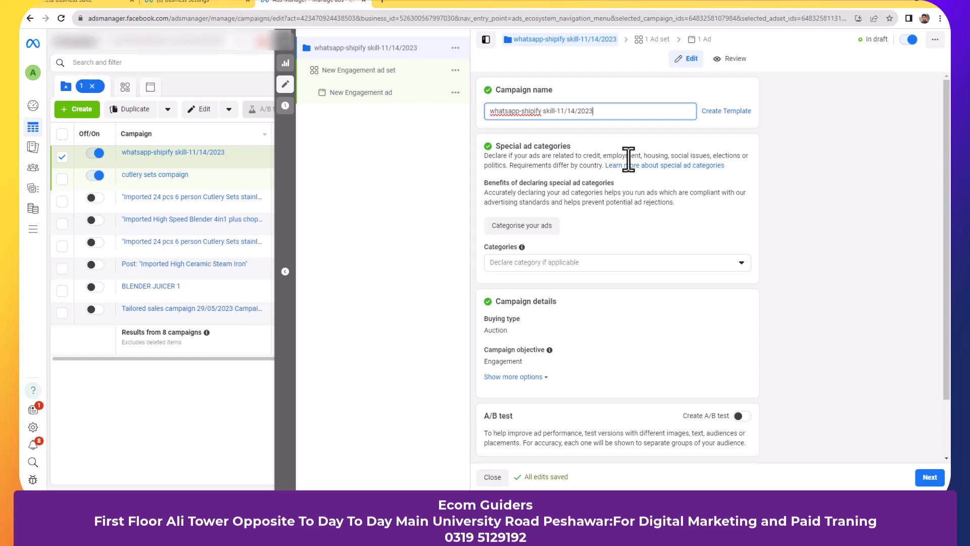
click(706, 266)
click(707, 266)
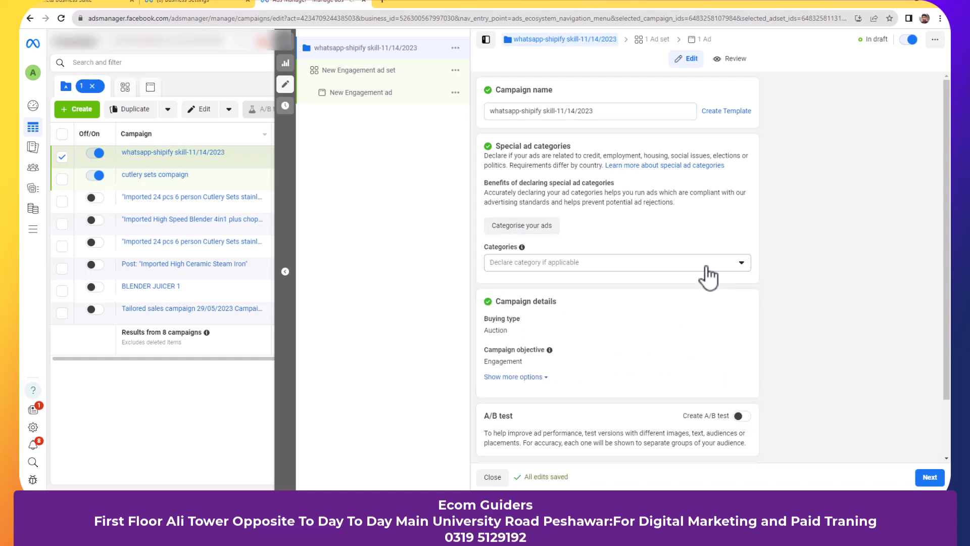
scroll(706, 266, down, 2)
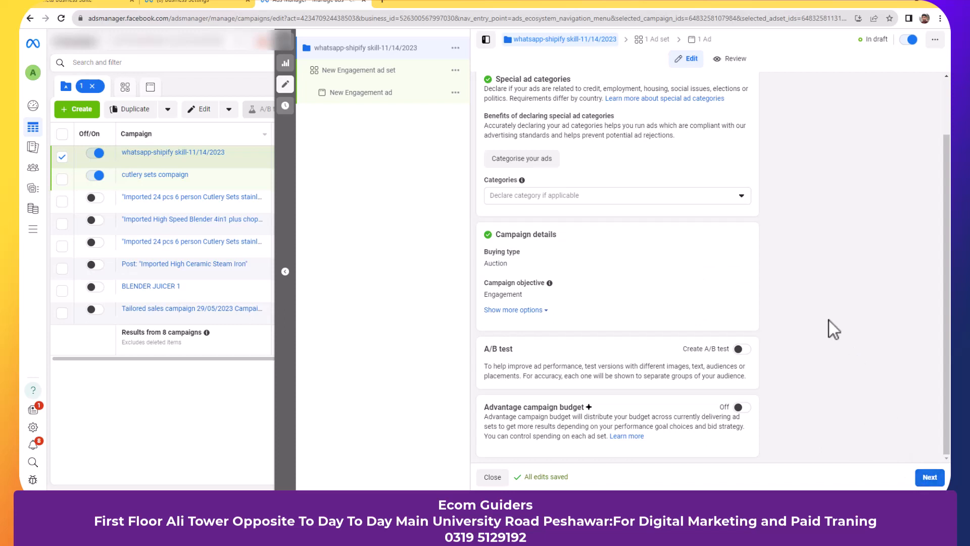
- Move on to the ad set and rename it 'whatsapp -cpak-pakistan'
click(929, 477)
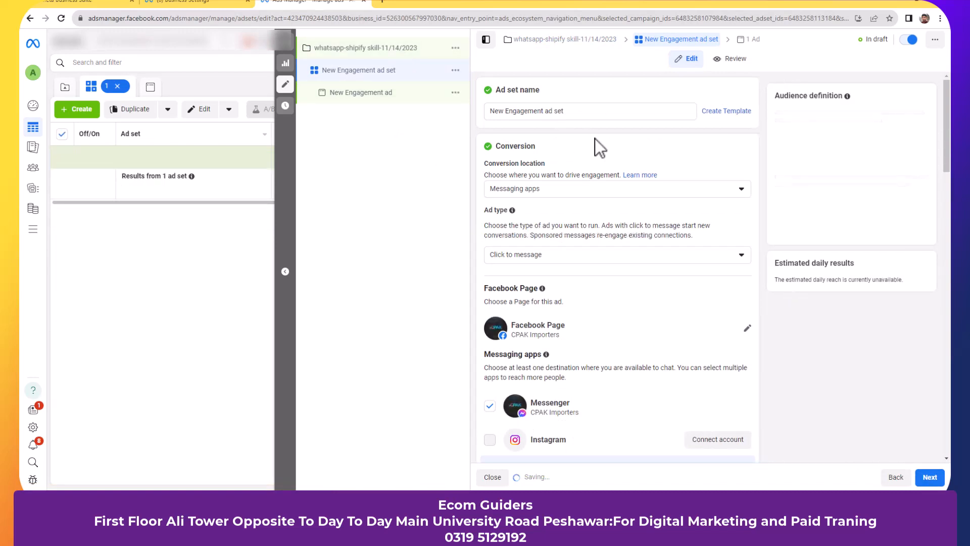
click(582, 112)
key(ctrl+a)
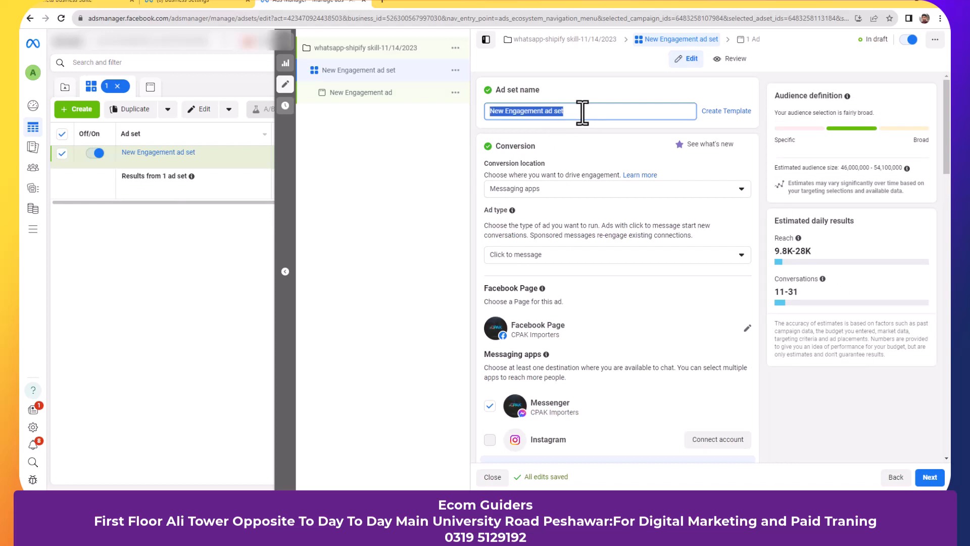
text(Wideo campa)
key(BackSpace)
key(BackSpace)
key(BackSpace)
key(BackSpace)
key(BackSpace)
key(BackSpace)
key(BackSpace)
key(BackSpace)
key(BackSpace)
key(BackSpace)
key(BackSpace)
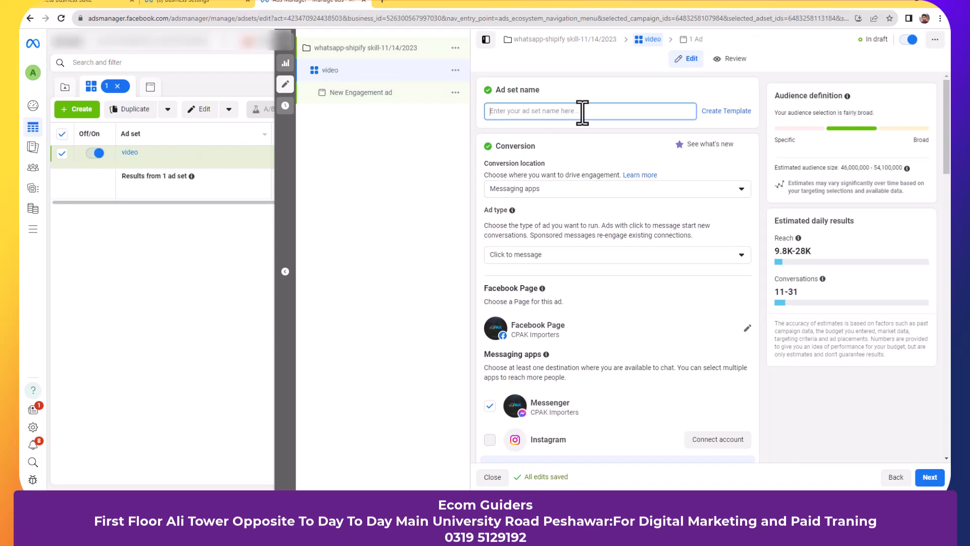
text(whatsapp)
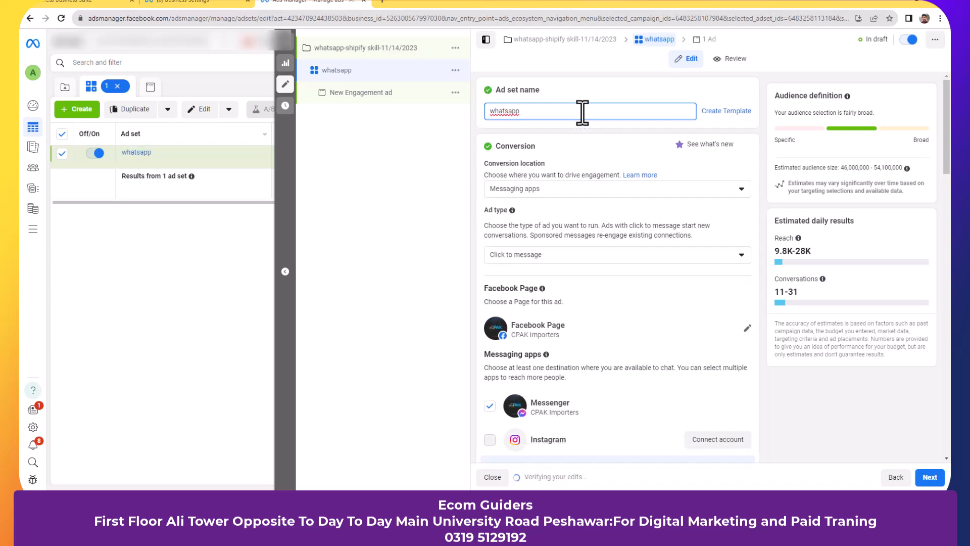
text(-cpak)
text(i)
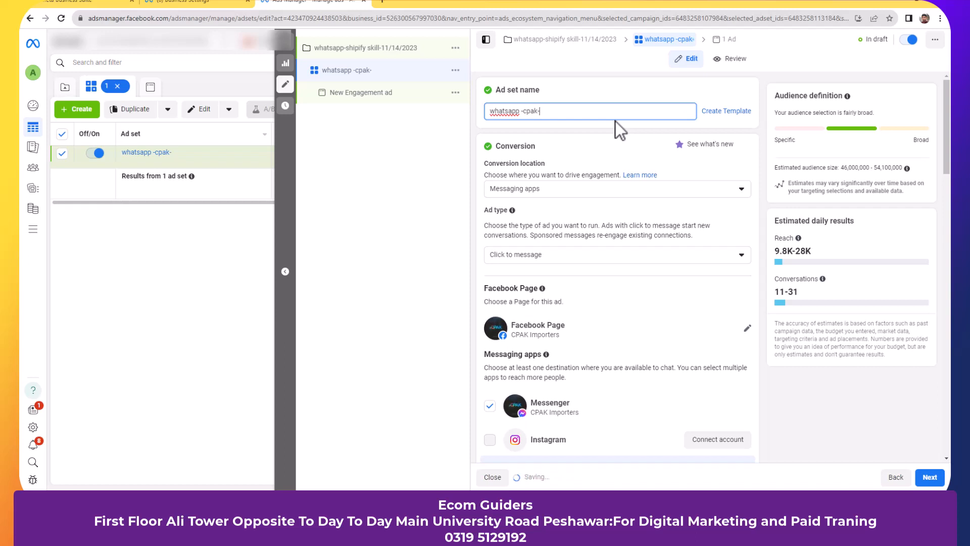
text(pakistan)
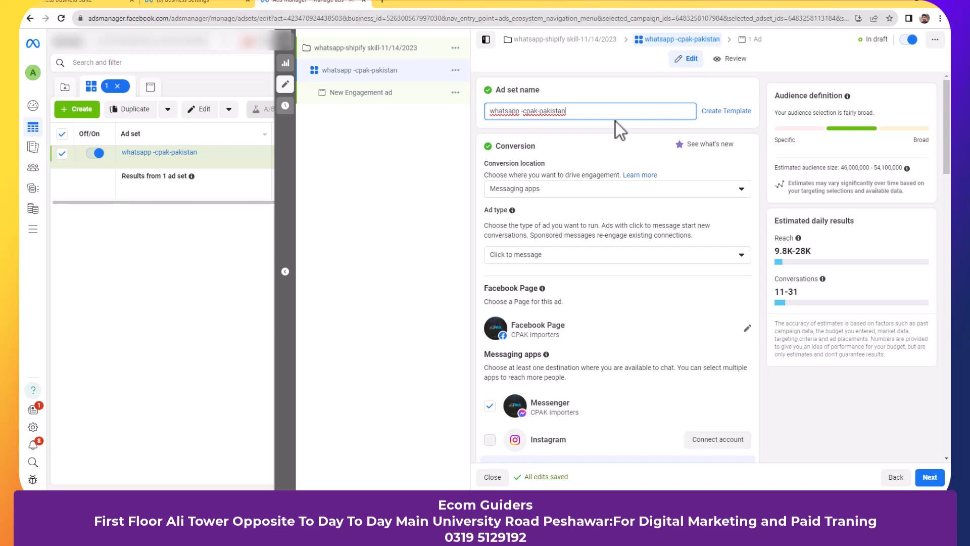
- Keep Messaging apps as the conversion location and Click to message as the ad type
scroll(632, 168, down, 1)
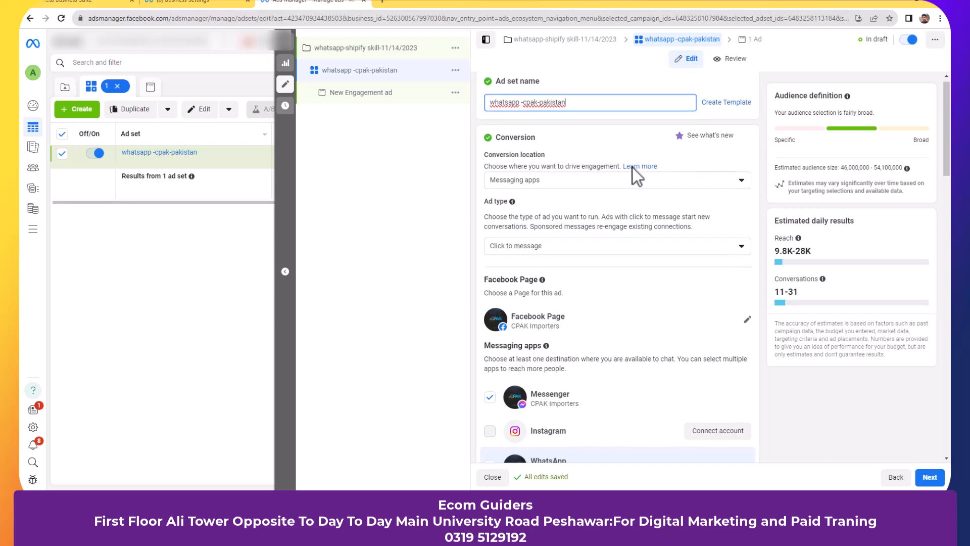
scroll(680, 165, down, 1)
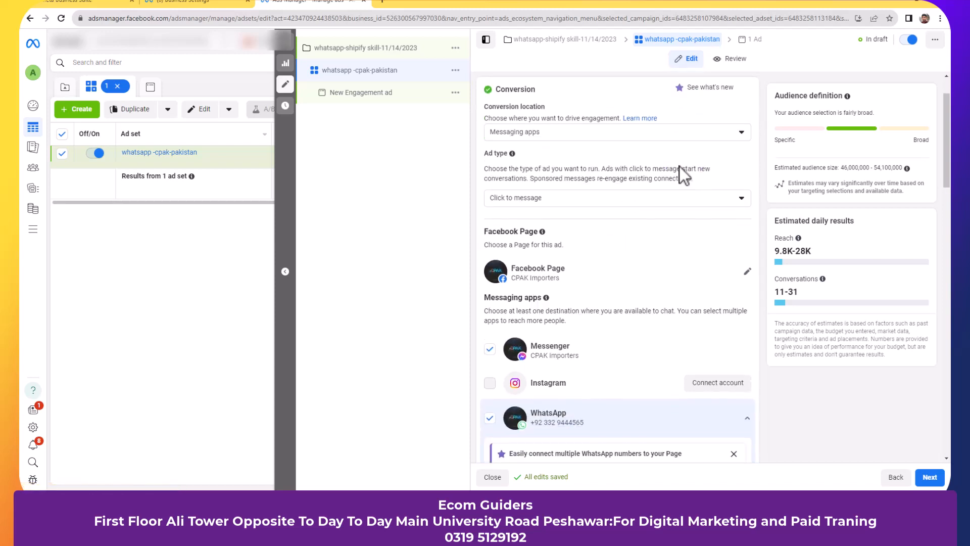
click(728, 136)
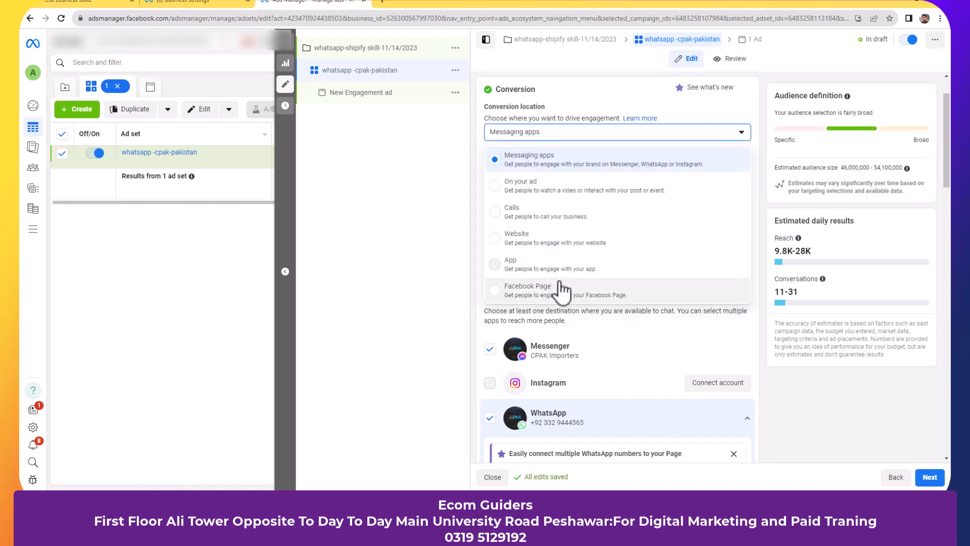
mouse_move(565, 269)
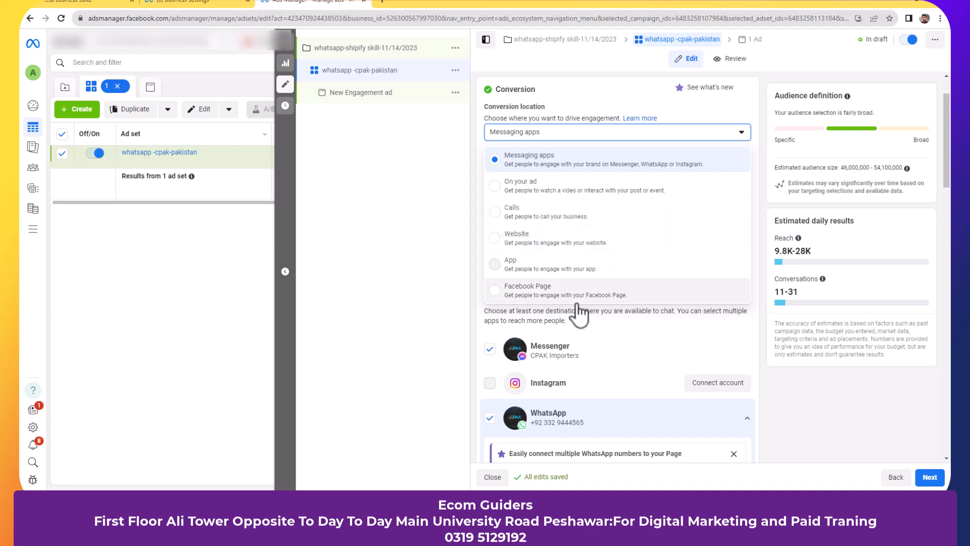
key(Down)
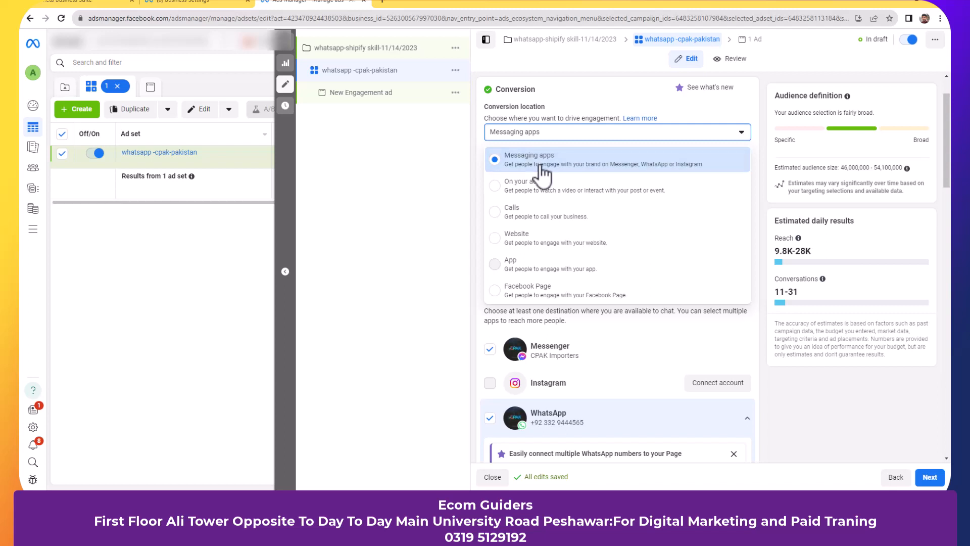
click(459, 194)
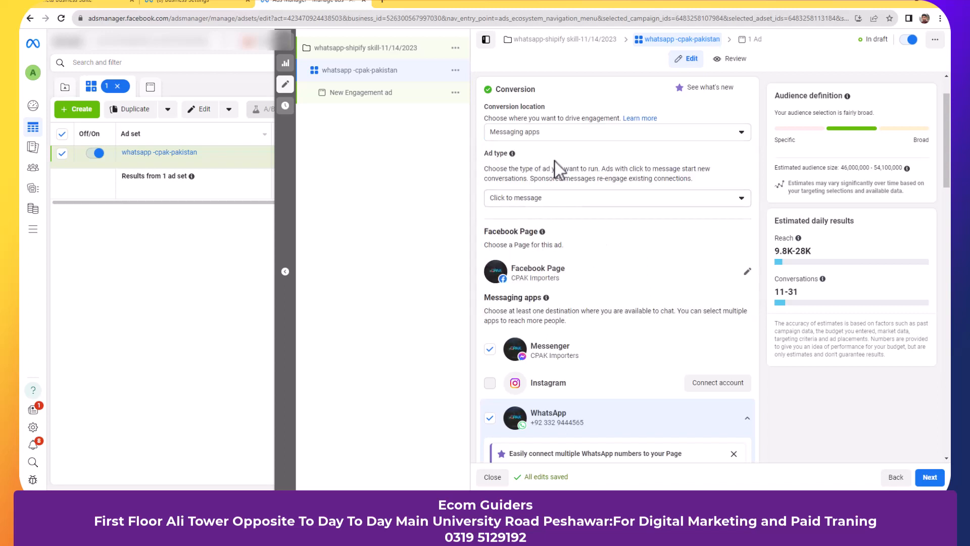
click(581, 199)
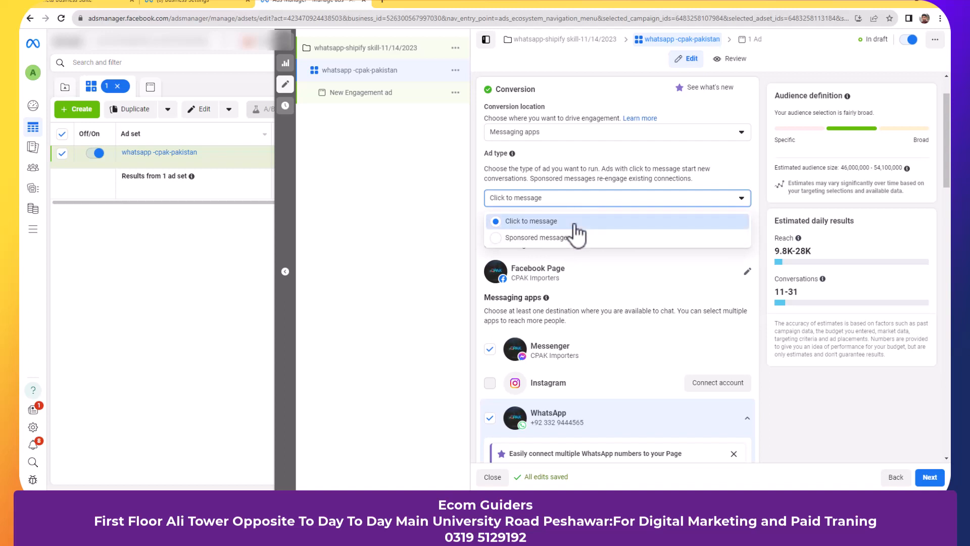
click(574, 225)
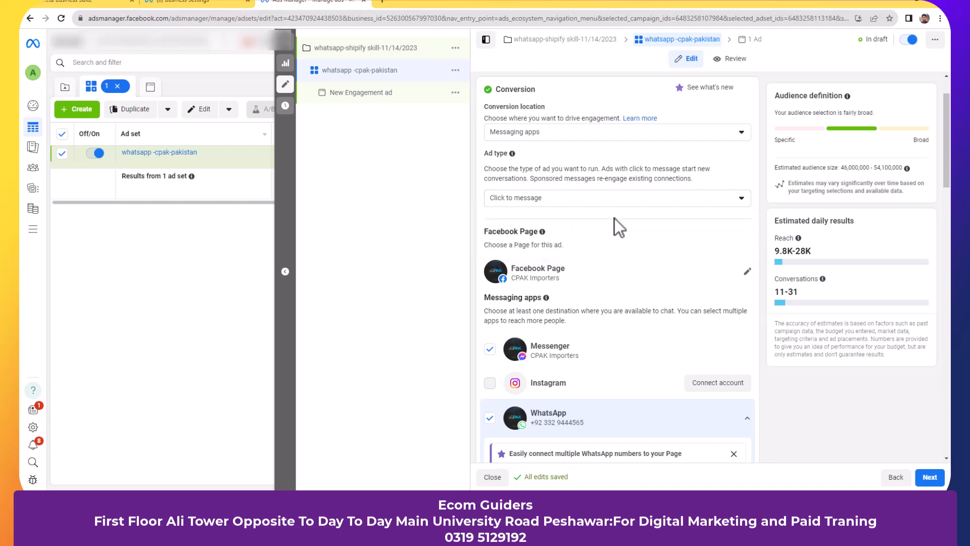
scroll(627, 229, down, 1)
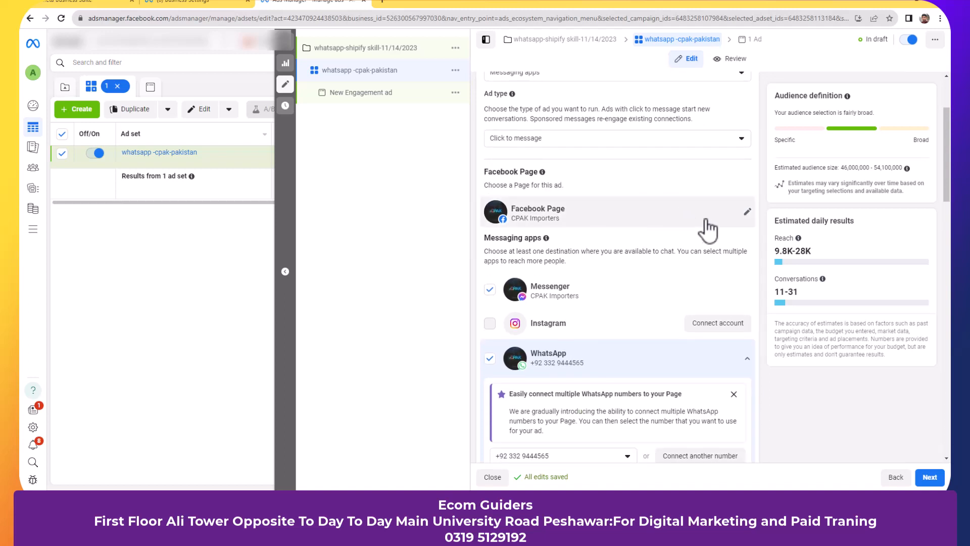
- Review the Facebook Page list and keep CPAK Importers as the ad's Page
click(749, 212)
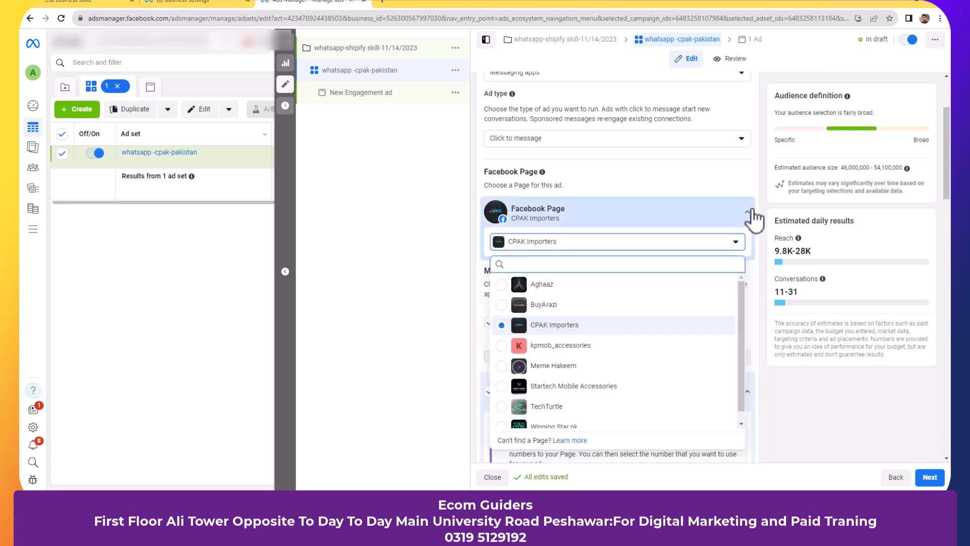
scroll(721, 388, down, 1)
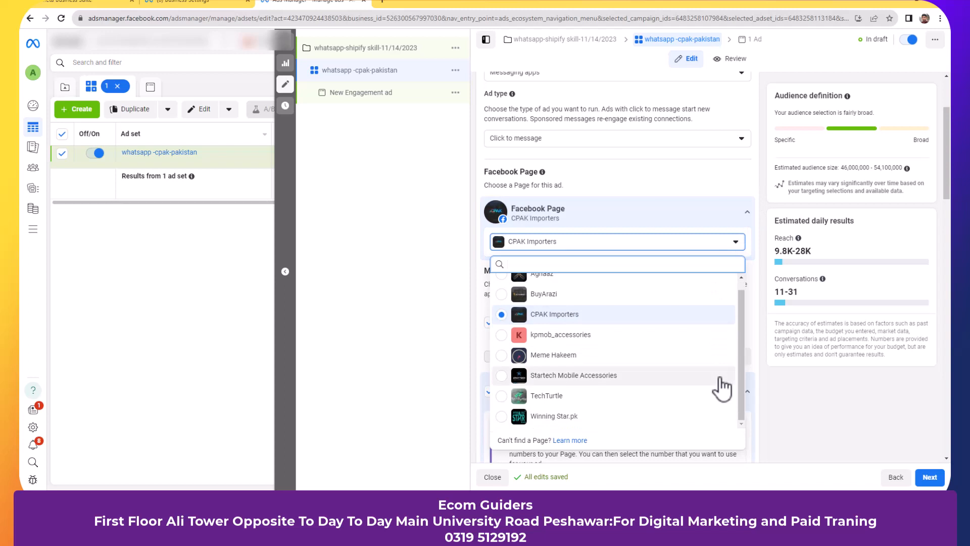
scroll(722, 388, up, 1)
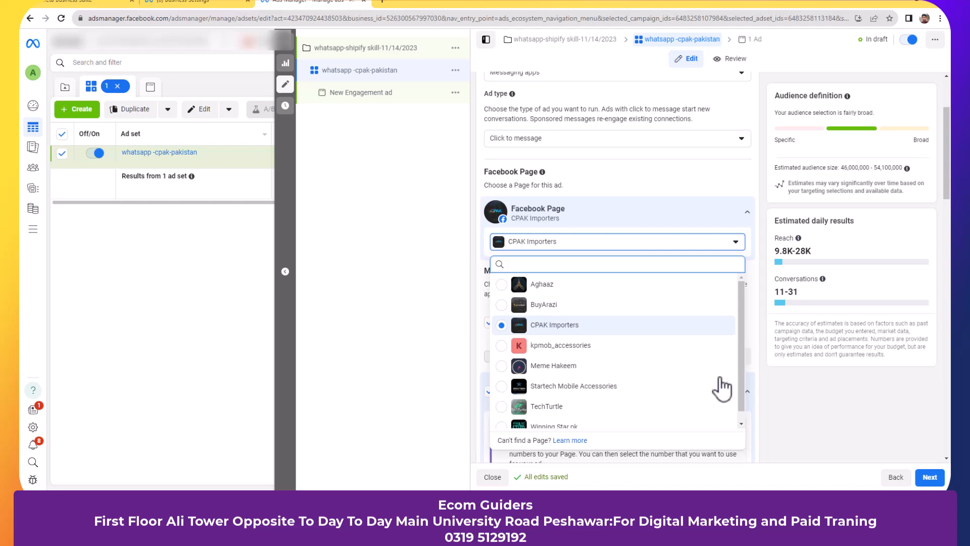
click(757, 228)
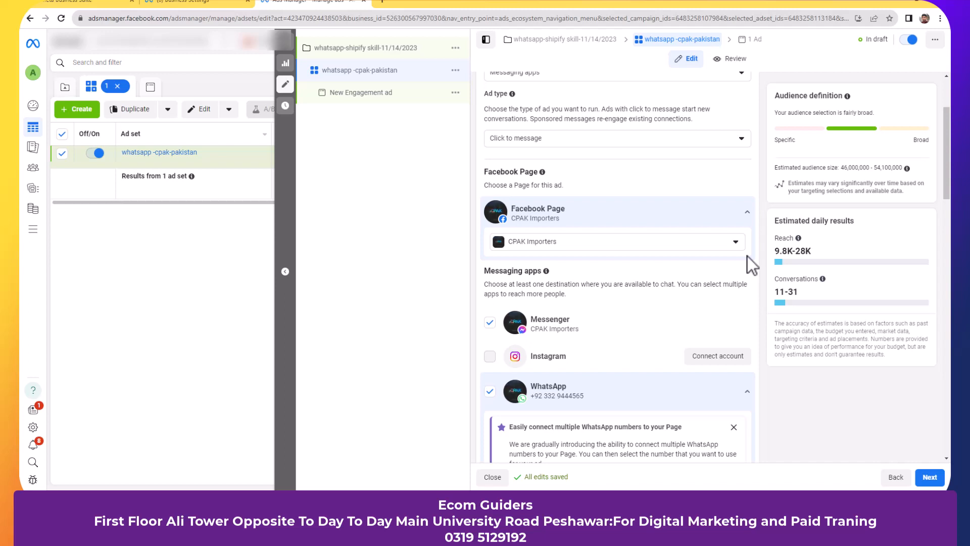
scroll(747, 256, down, 2)
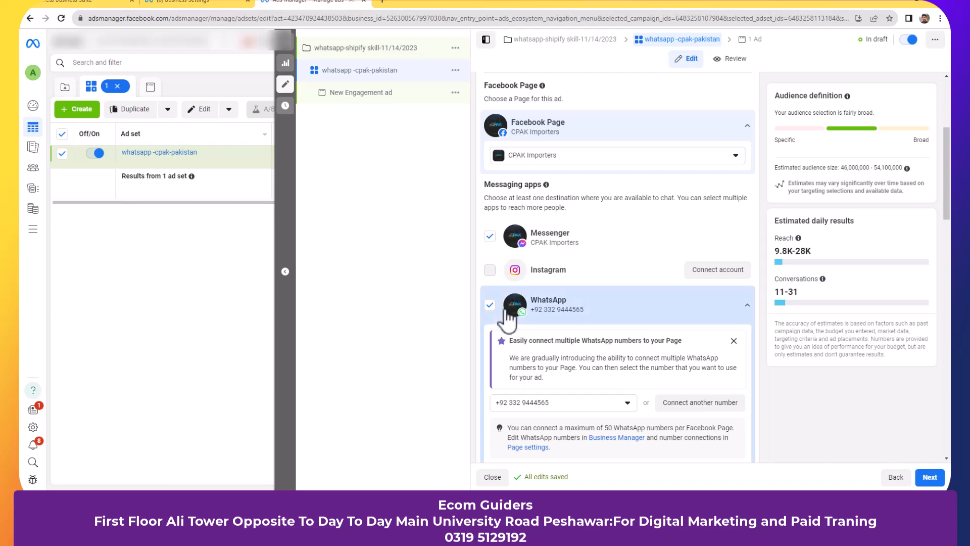
- Turn off Messenger so WhatsApp is the only destination, and dismiss the multiple-numbers notice
click(488, 234)
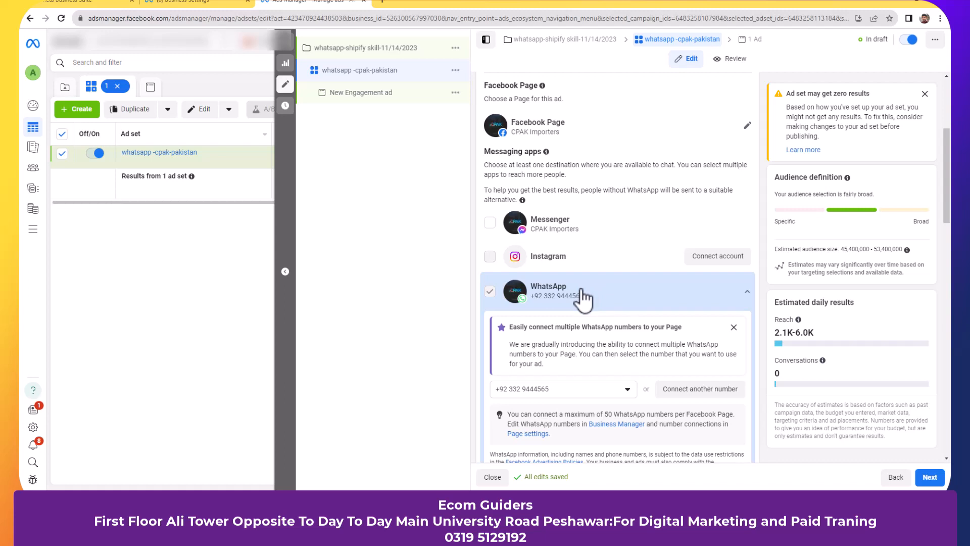
scroll(582, 292, down, 3)
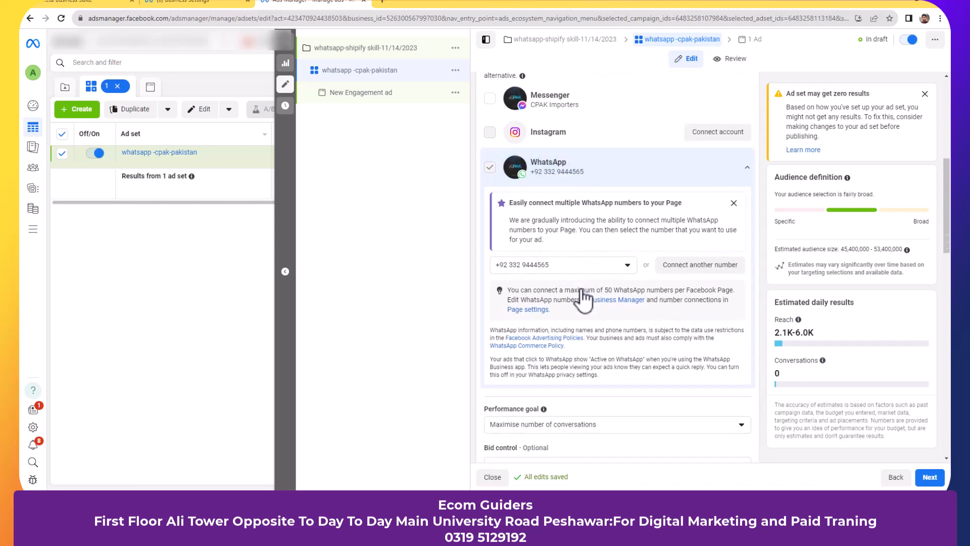
click(734, 205)
scroll(699, 291, down, 1)
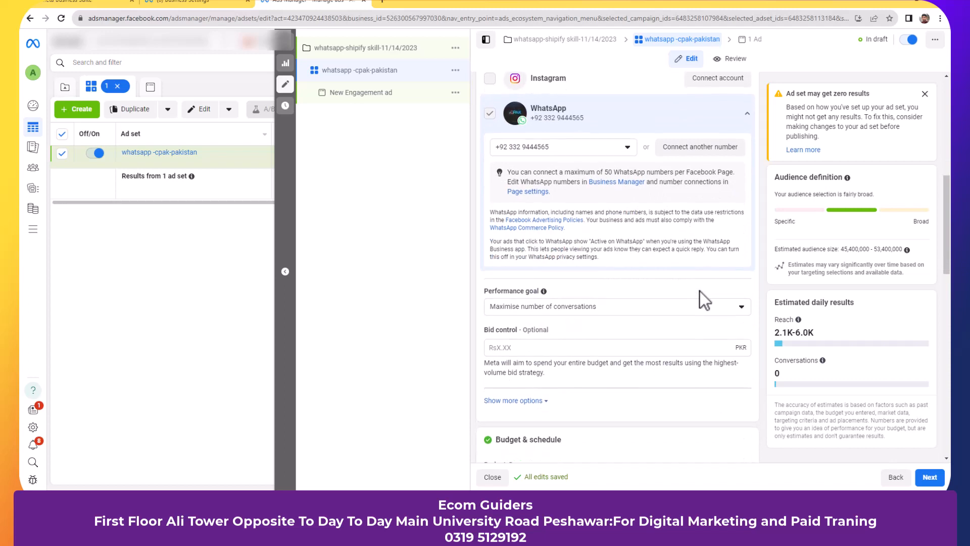
scroll(699, 291, down, 2)
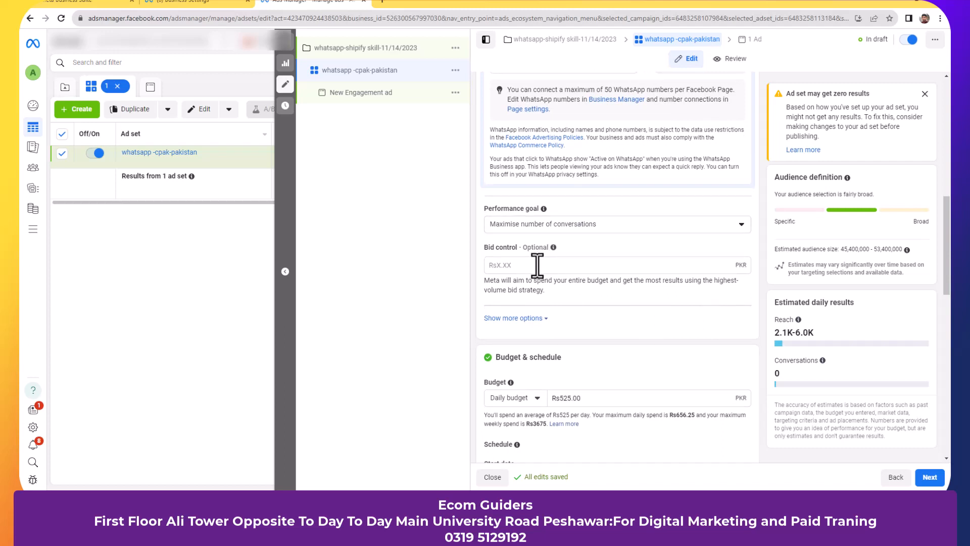
- Show more bidding options to reveal per-Impression charging and Standard delivery
click(528, 319)
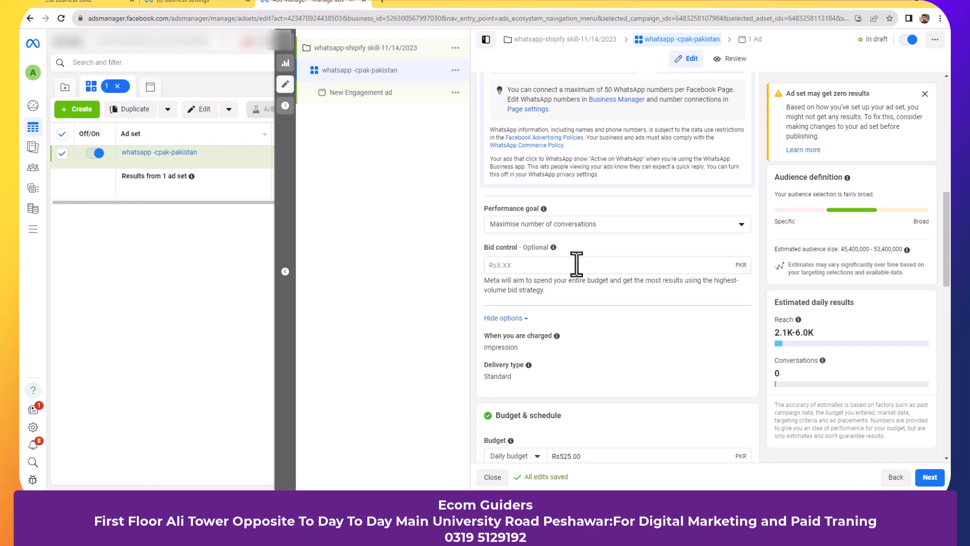
mouse_move(553, 248)
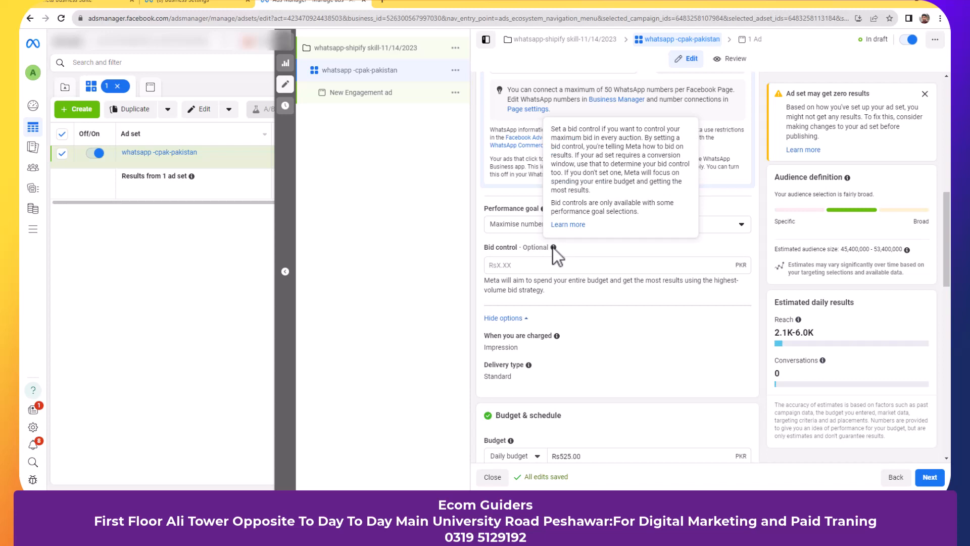
- Change the ad set's daily budget from Rs525.00 to Rs1,000
scroll(586, 314, down, 2)
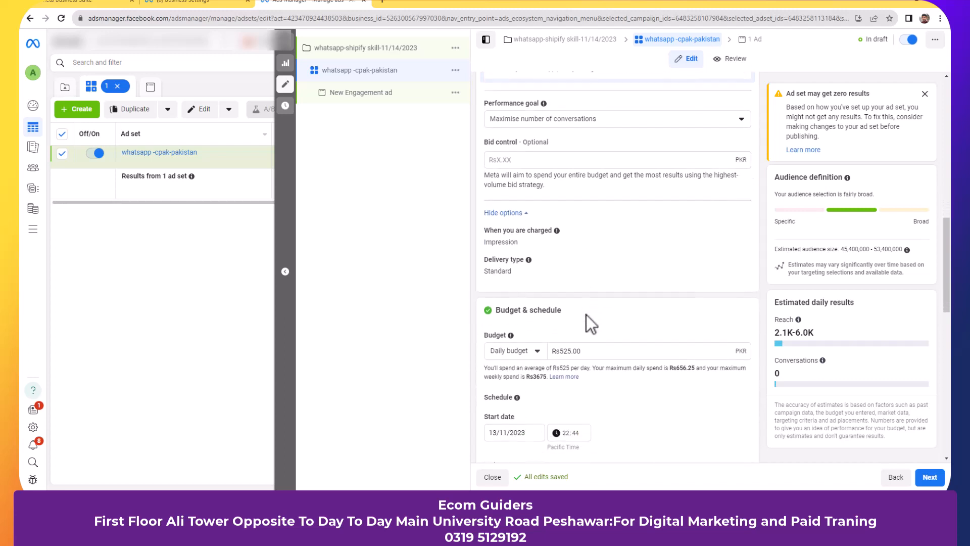
scroll(586, 314, down, 1)
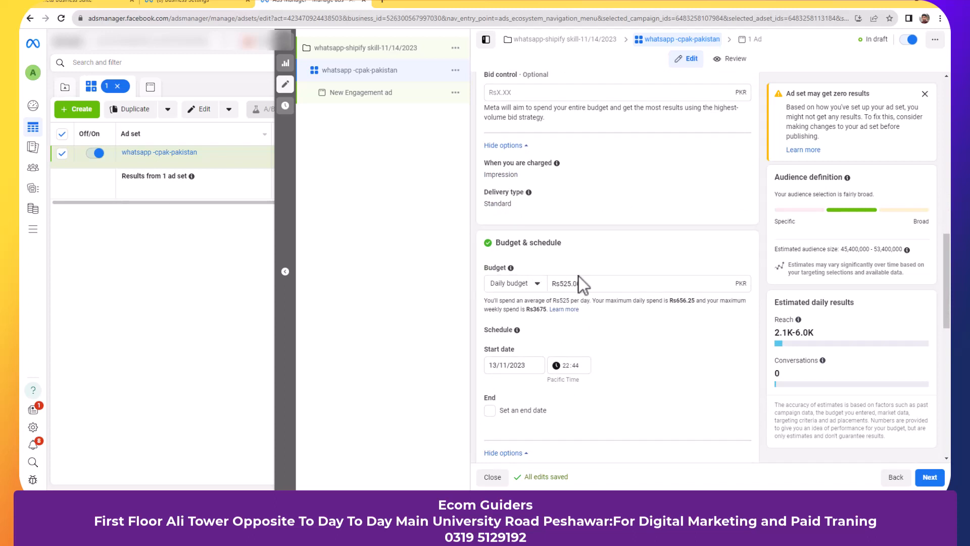
click(601, 288)
key(BackSpace)
key(BackSpace)
key(BackSpace)
key(BackSpace)
key(BackSpace)
key(BackSpace)
key(BackSpace)
key(BackSpace)
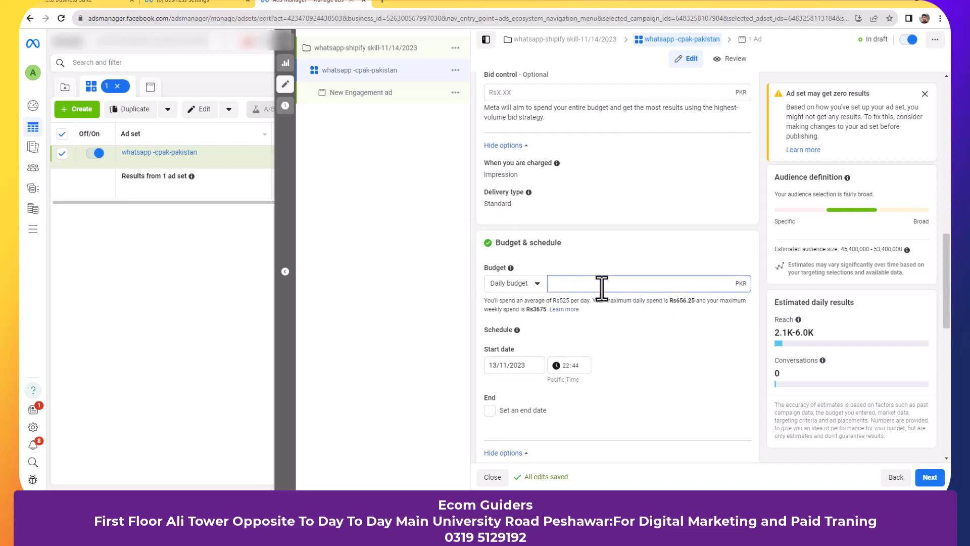
text(1000)
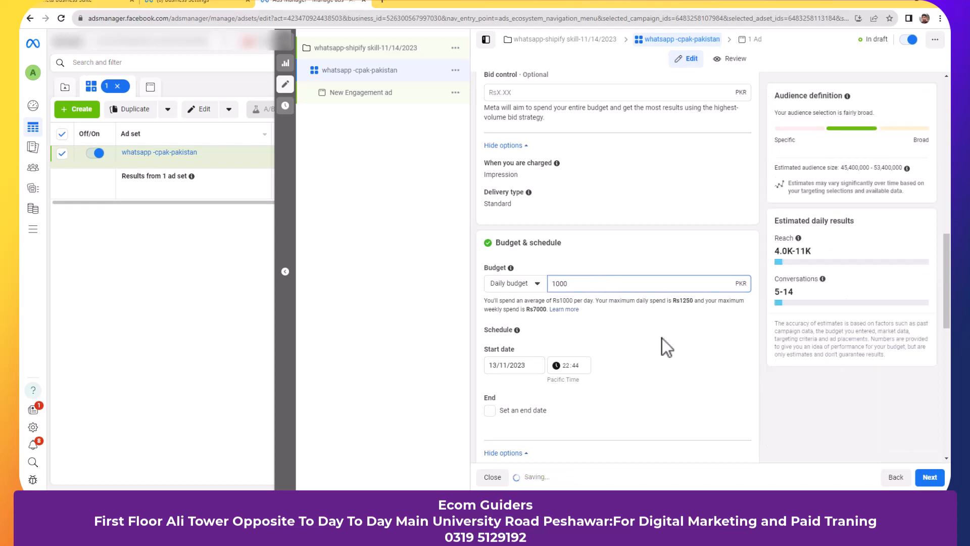
click(662, 338)
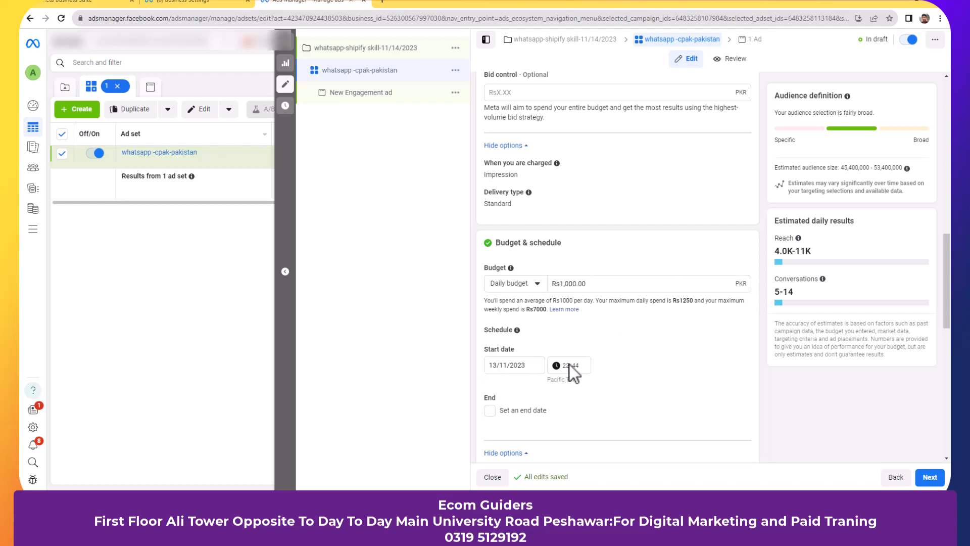
scroll(569, 365, down, 3)
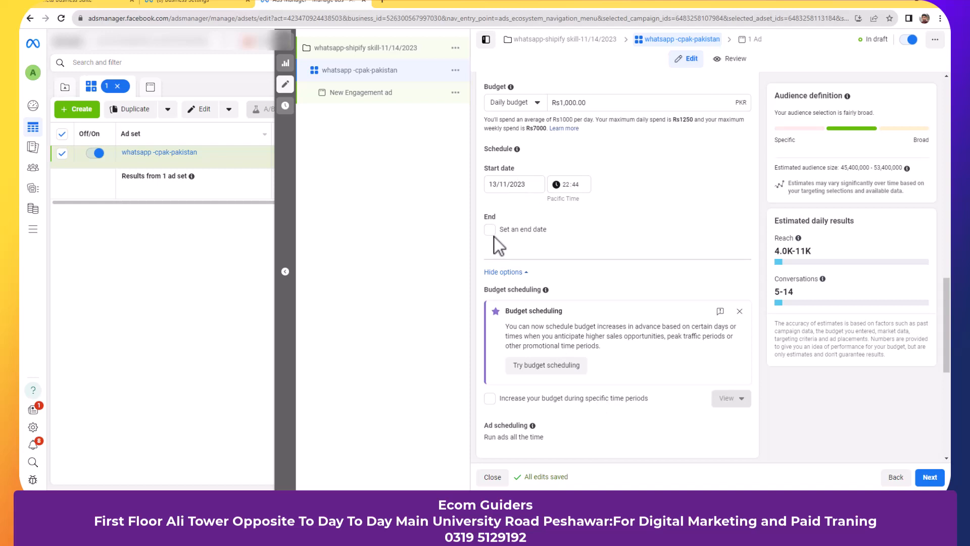
scroll(575, 288, down, 3)
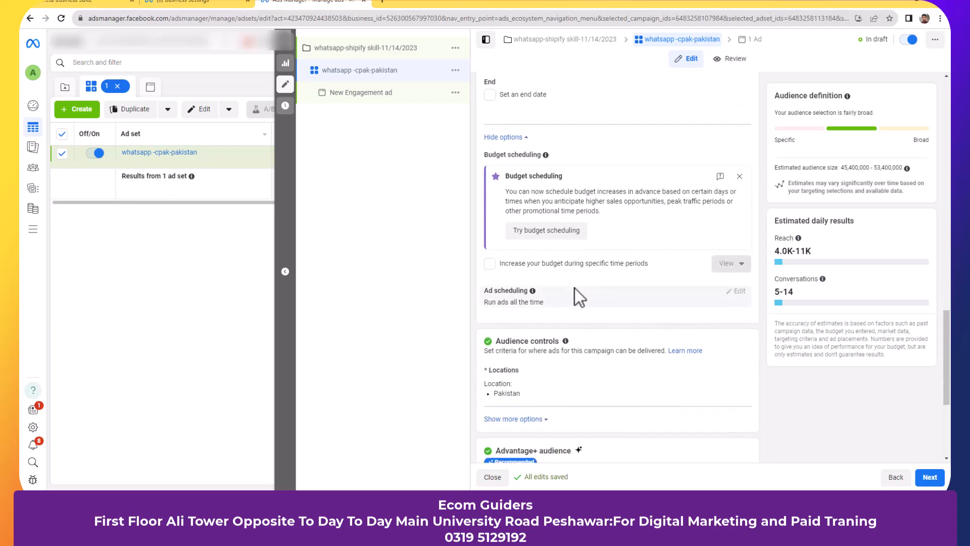
scroll(574, 288, down, 2)
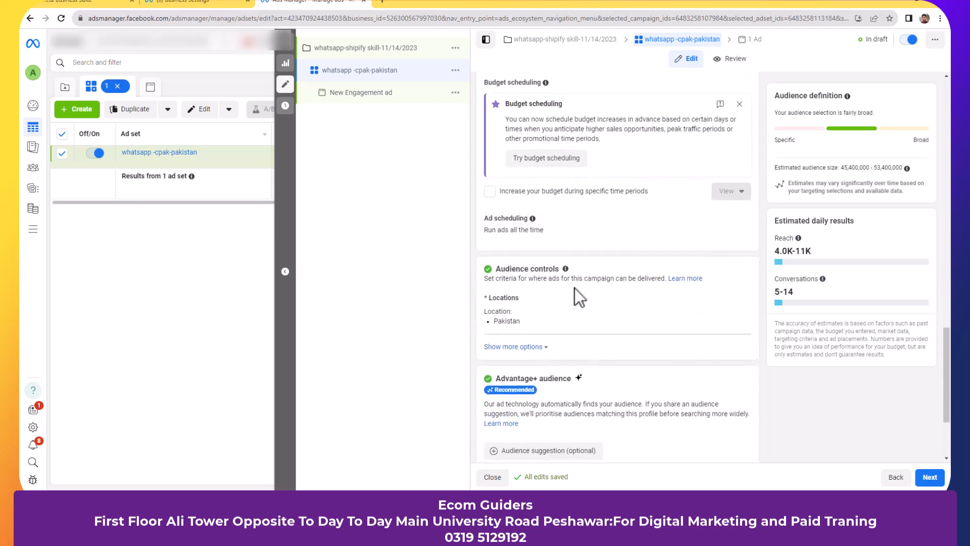
scroll(633, 331, down, 1)
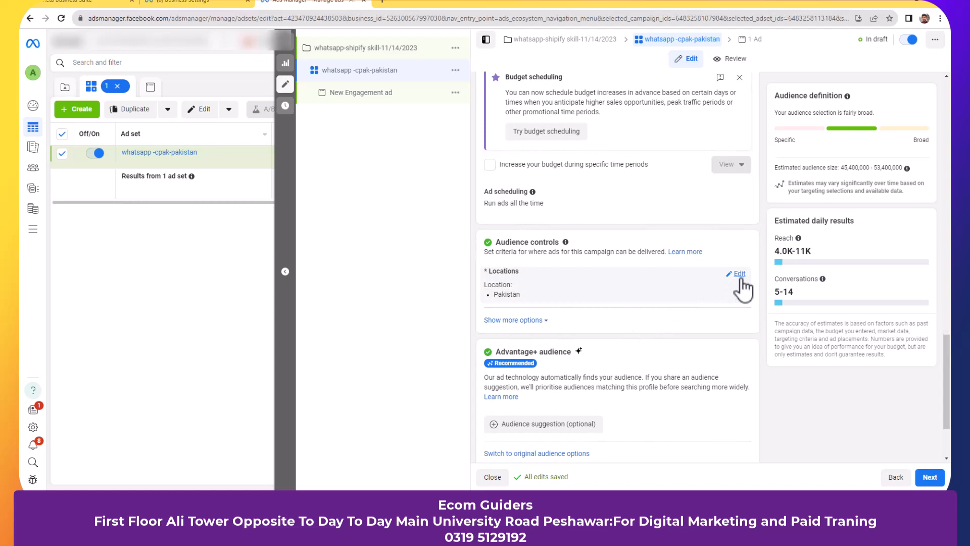
- Open the audience locations, reveal extra audience options, and remove Pakistan
click(739, 274)
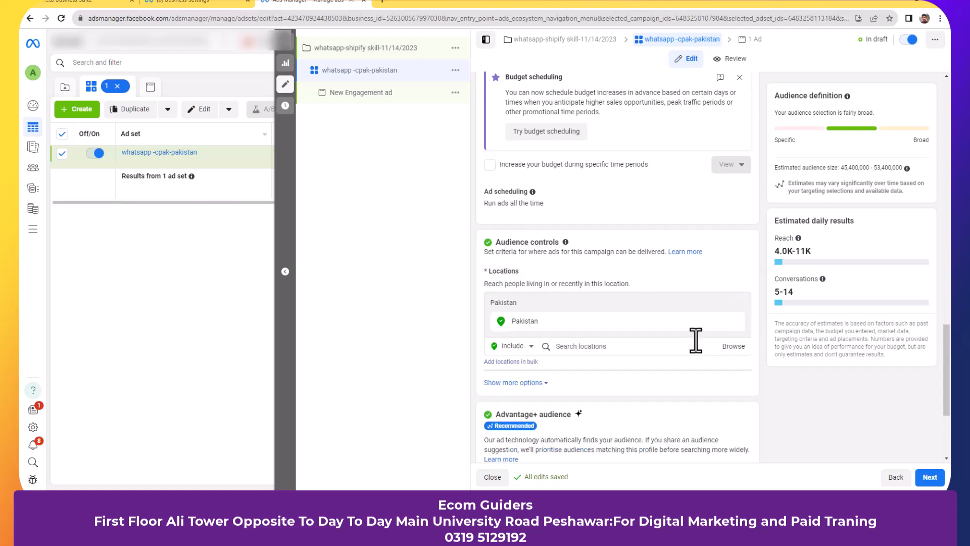
mouse_move(719, 323)
scroll(721, 330, down, 1)
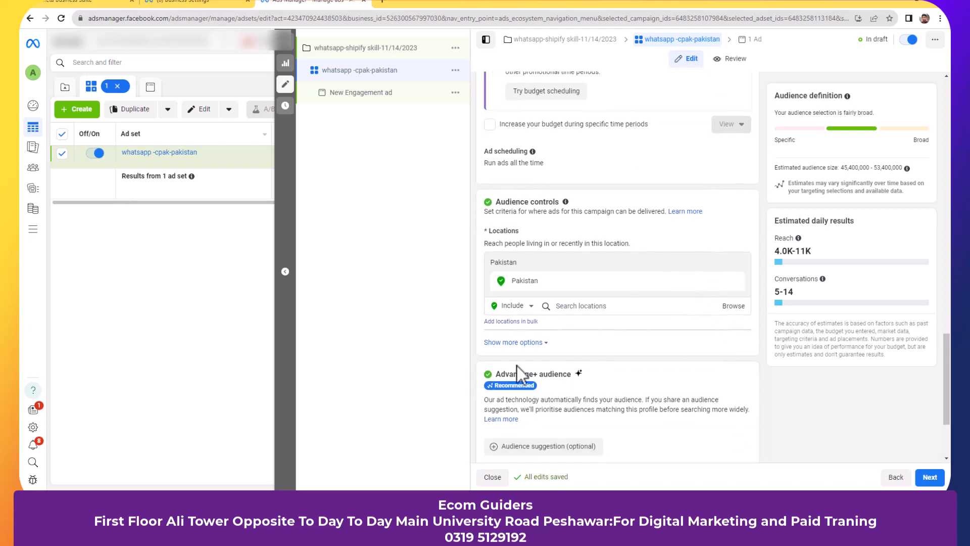
click(536, 343)
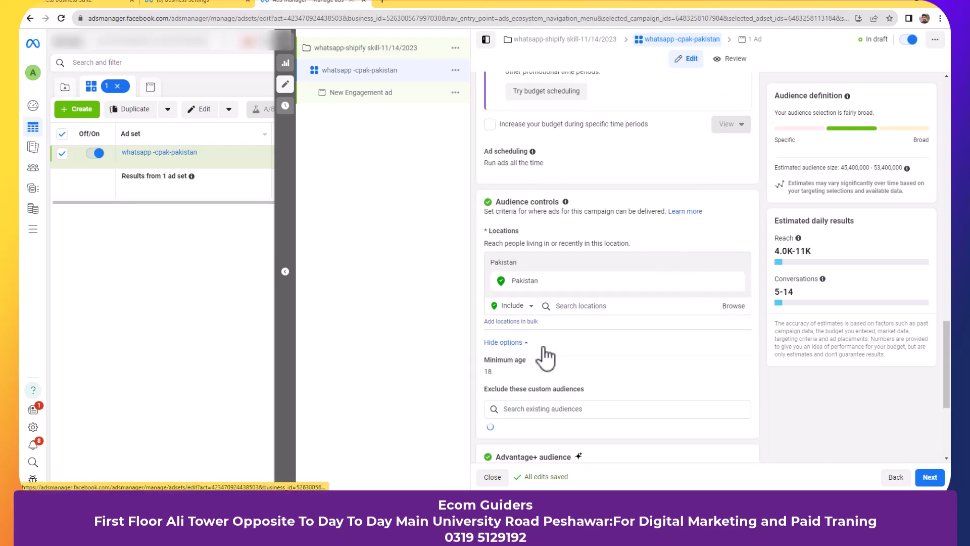
scroll(693, 354, down, 1)
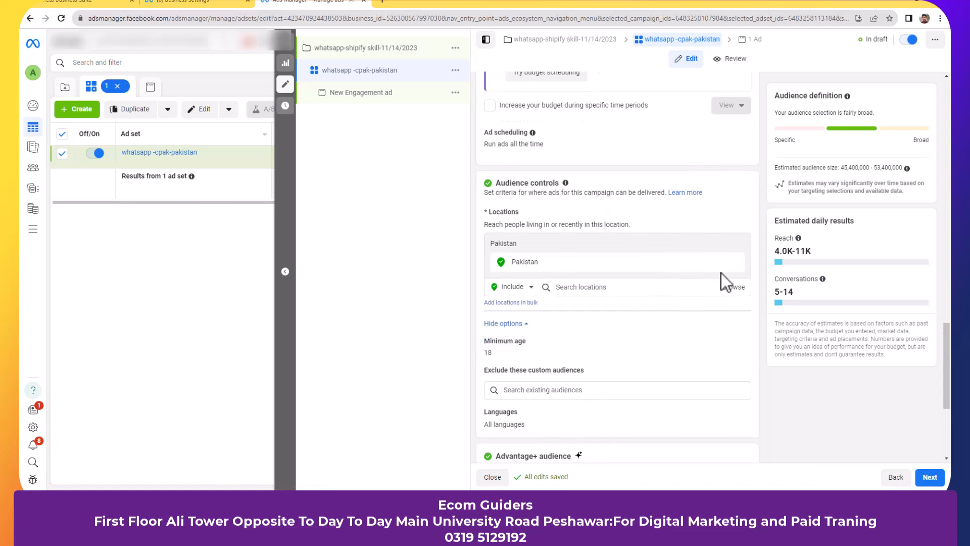
mouse_move(730, 272)
click(736, 262)
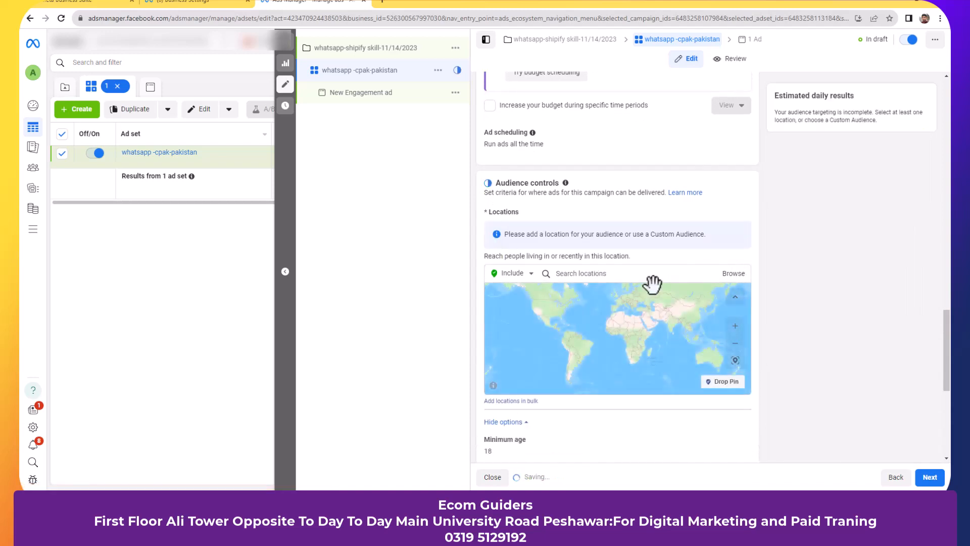
- Add Peshawar, Khyber Pakhtunkhwa as the location with a 17 km radius
click(597, 281)
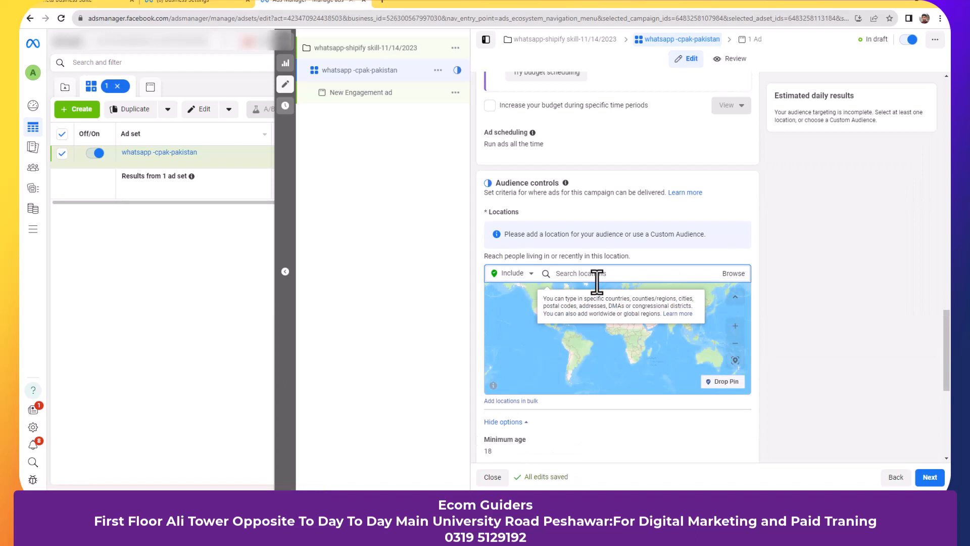
text(Pesh)
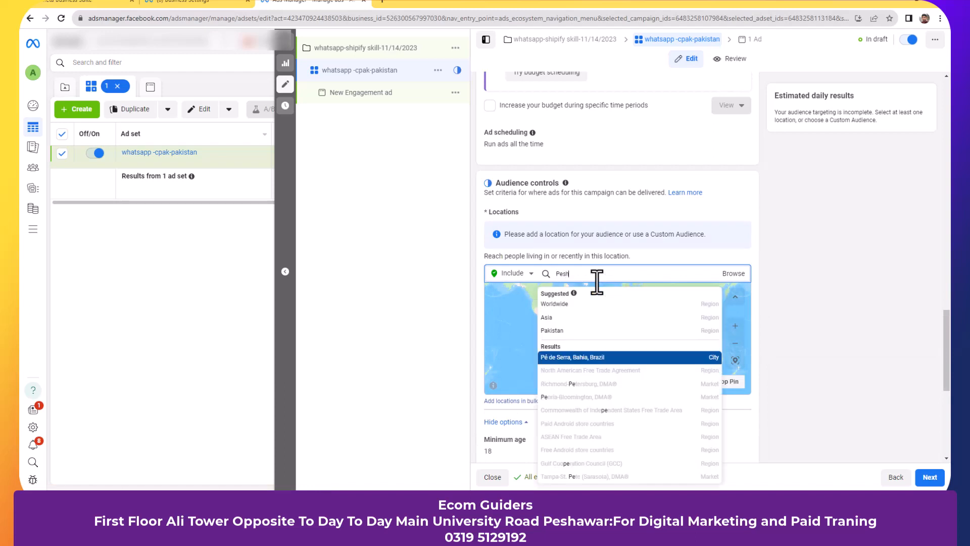
text(awar)
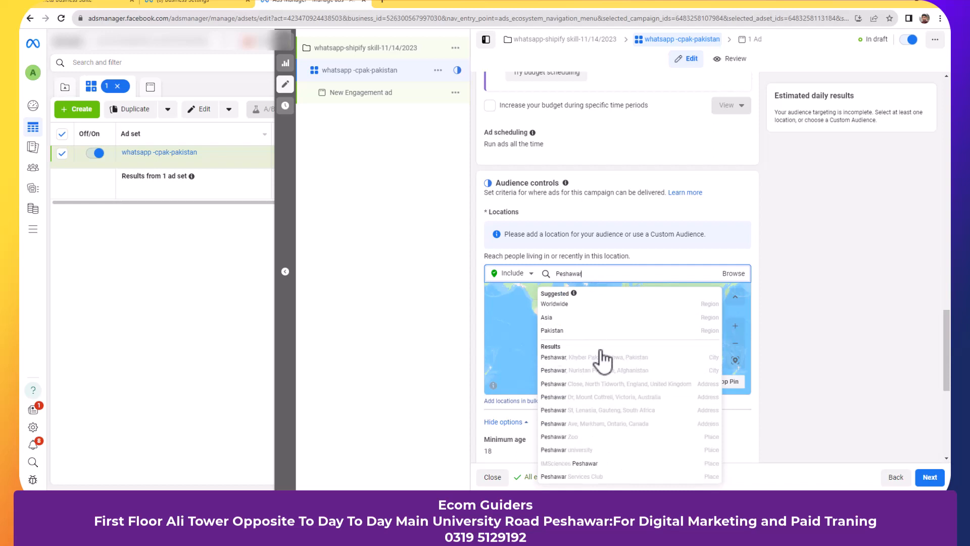
click(605, 357)
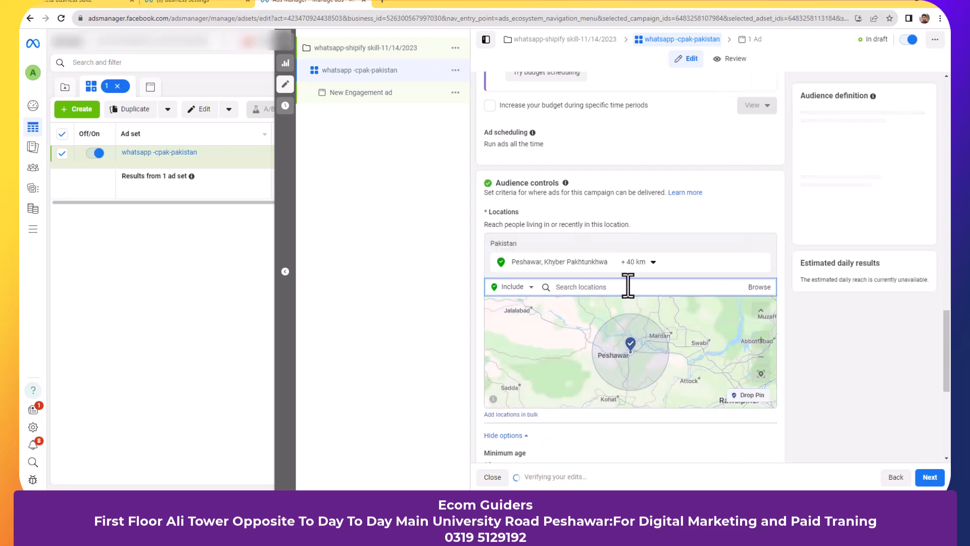
click(651, 261)
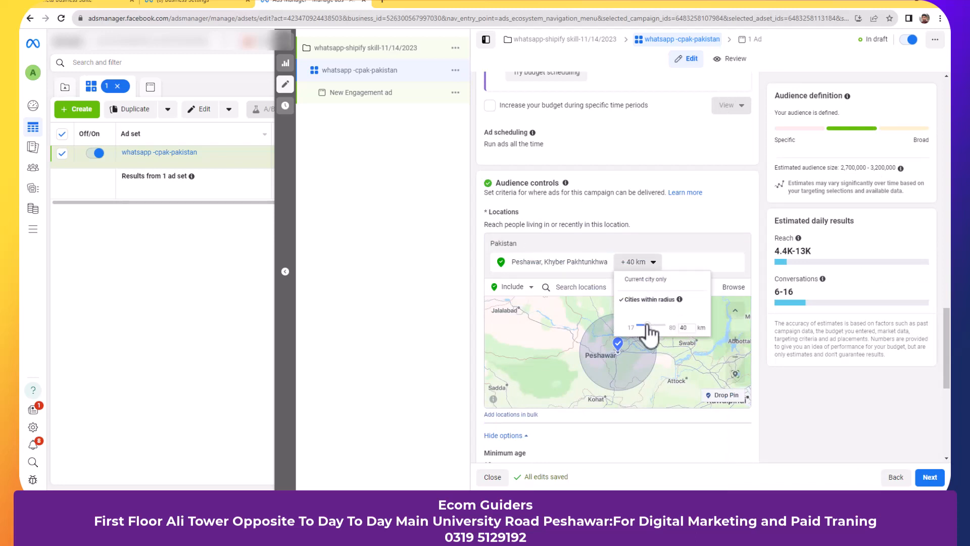
drag(648, 327, 612, 335)
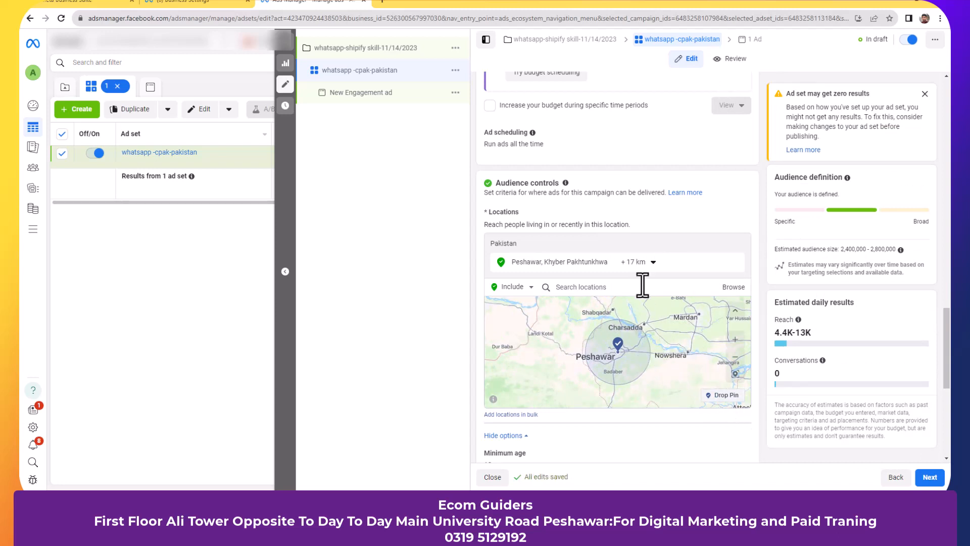
click(652, 262)
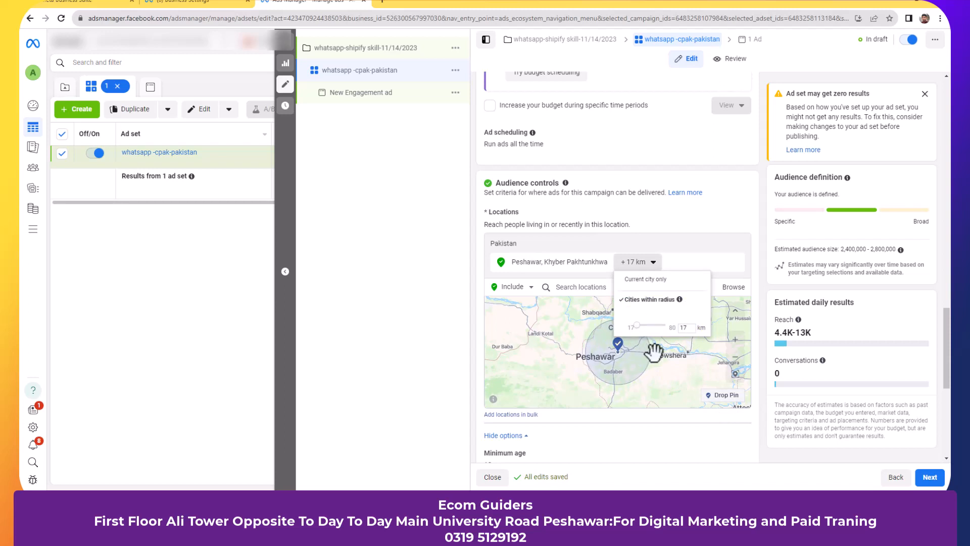
click(736, 225)
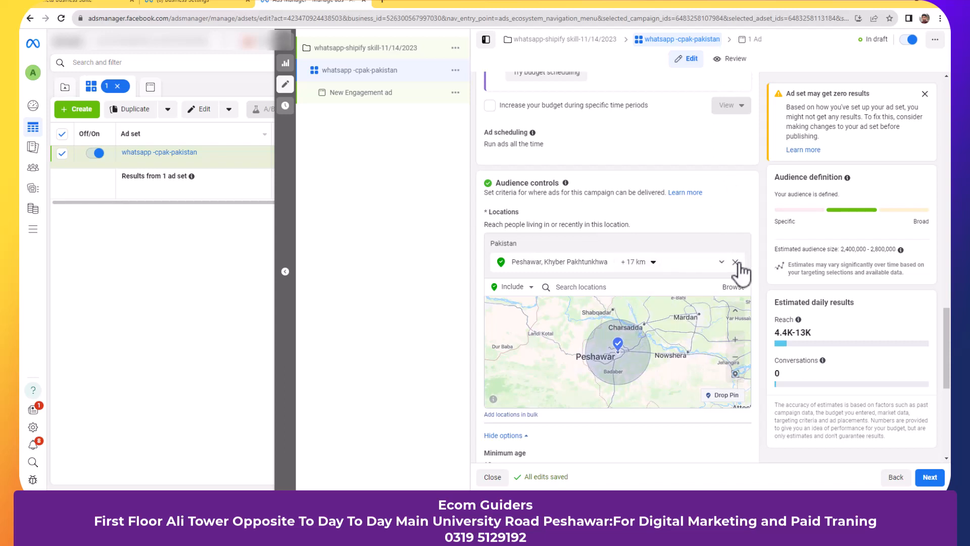
- Replace Peshawar with a dropped map pin at 33.9912, 71.4825 near Peshawar
click(735, 262)
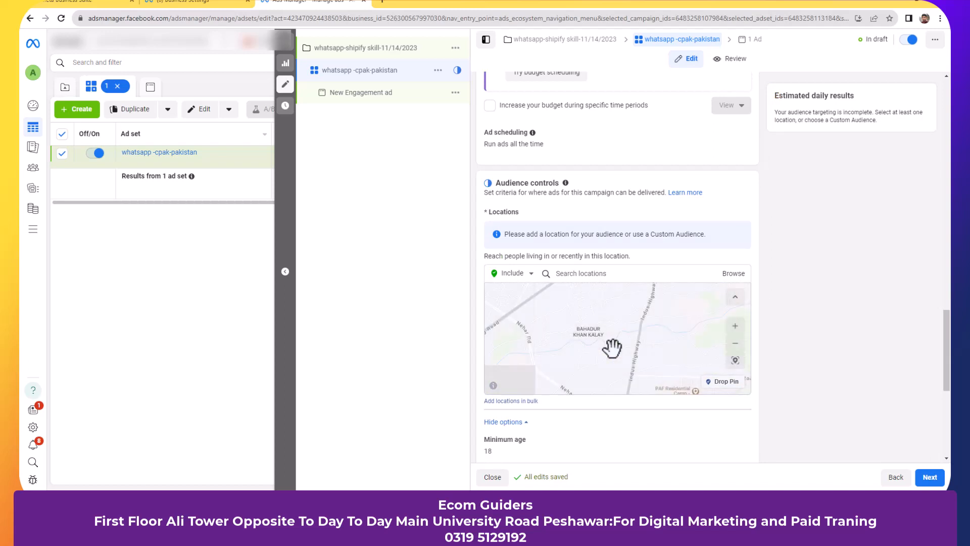
scroll(612, 348, down, 5)
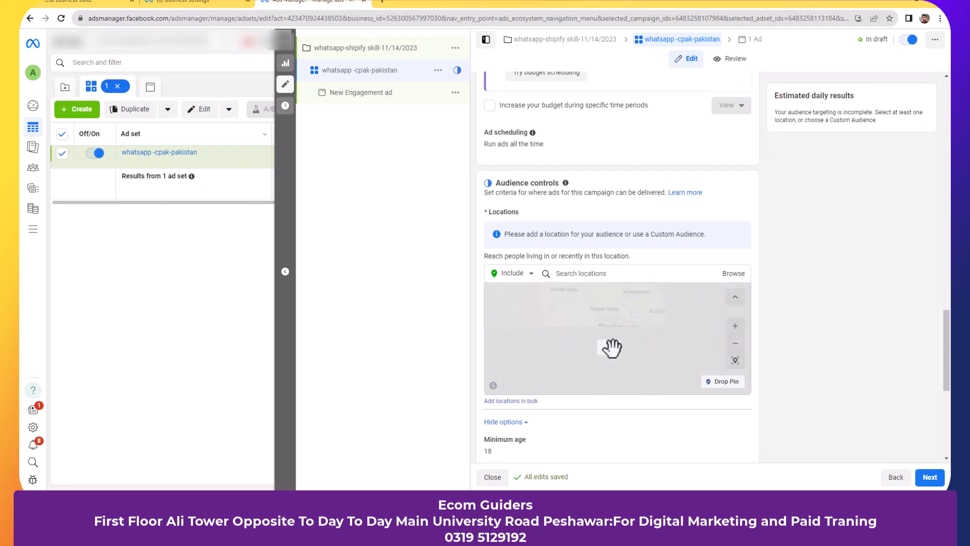
click(725, 383)
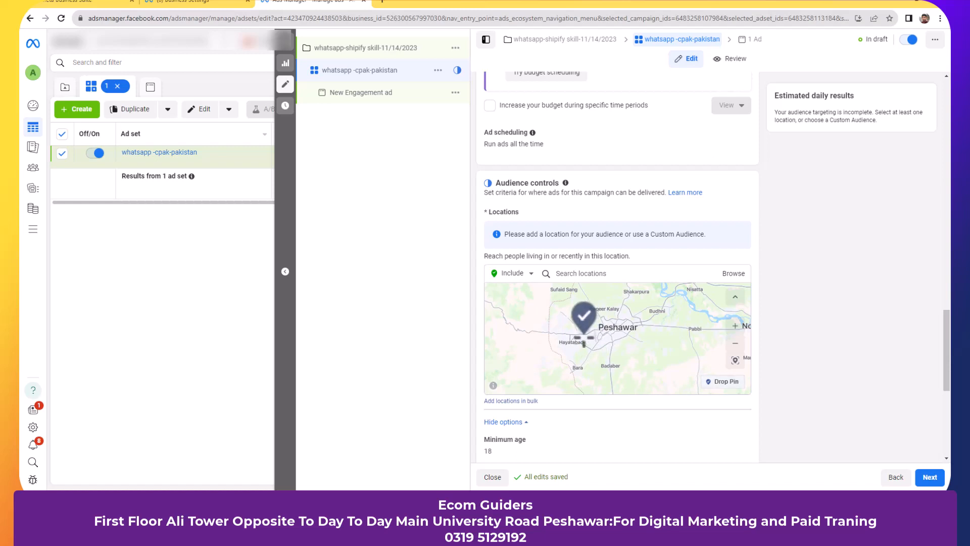
click(584, 337)
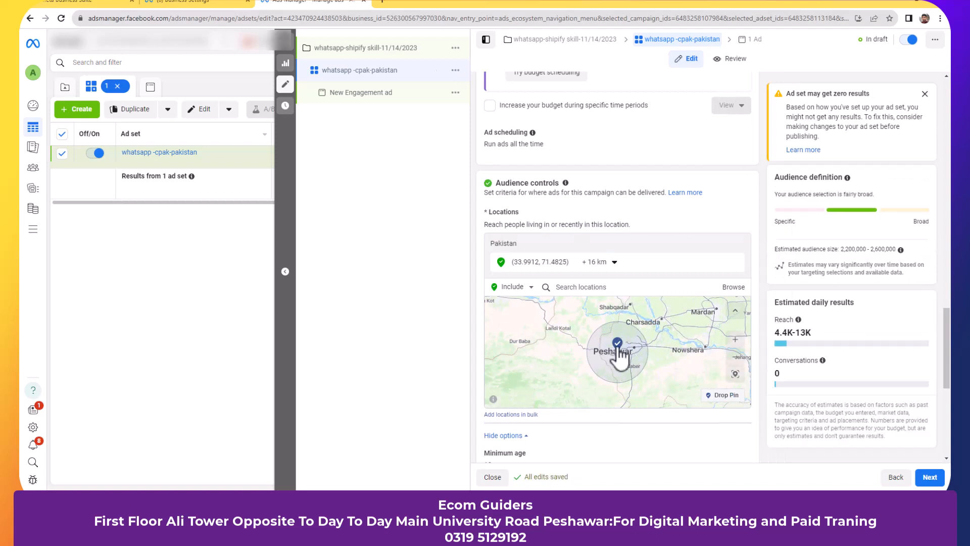
- Change the pinned Peshawar location's radius from 16 km to 10 km
click(617, 264)
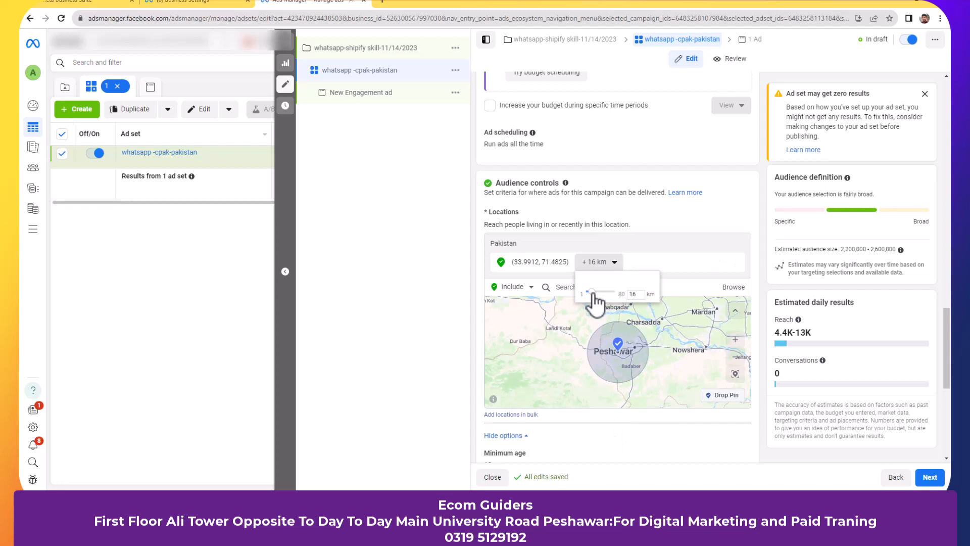
drag(591, 292, 586, 292)
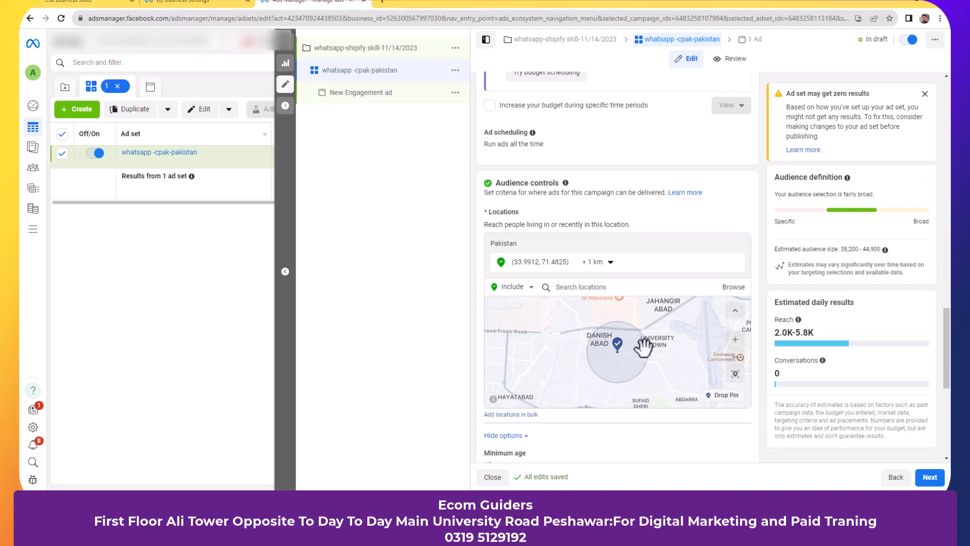
click(609, 269)
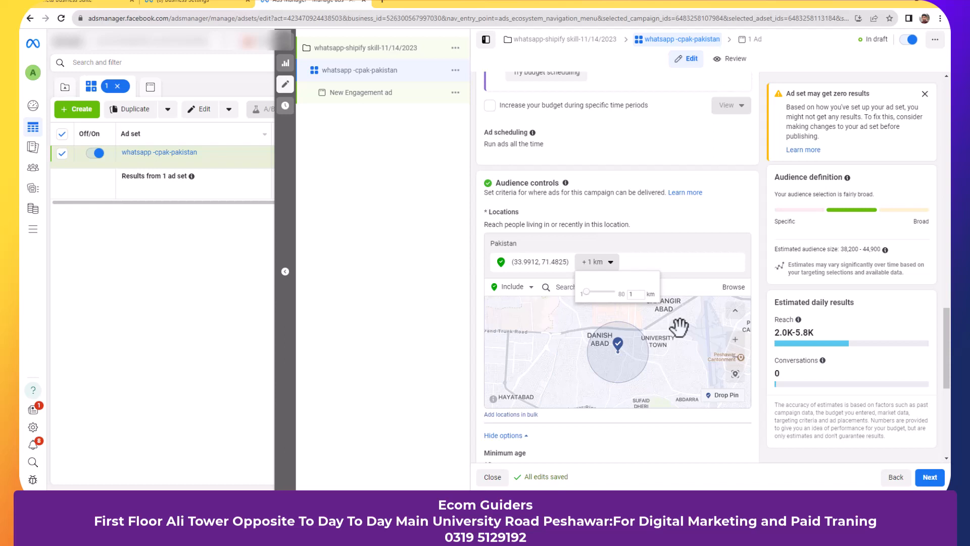
click(636, 294)
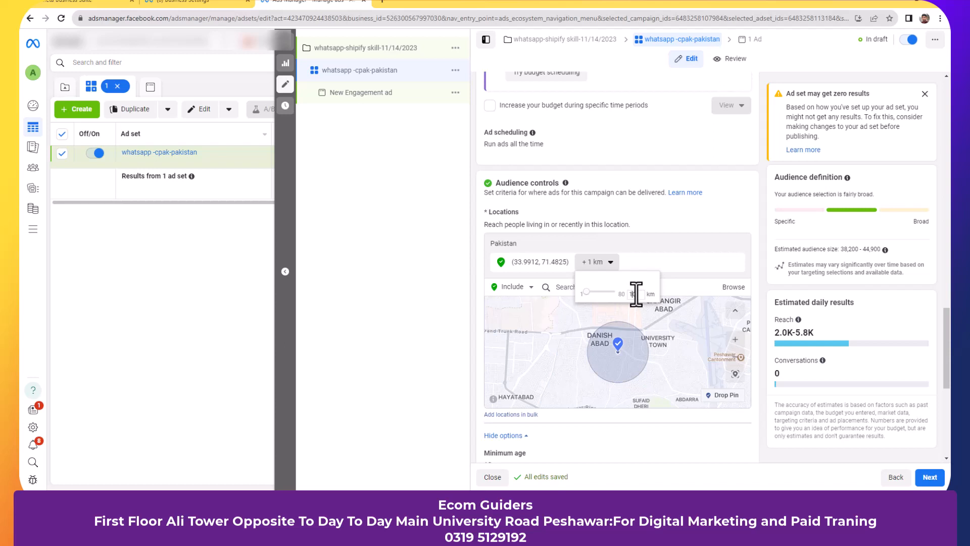
text(0)
key(Return)
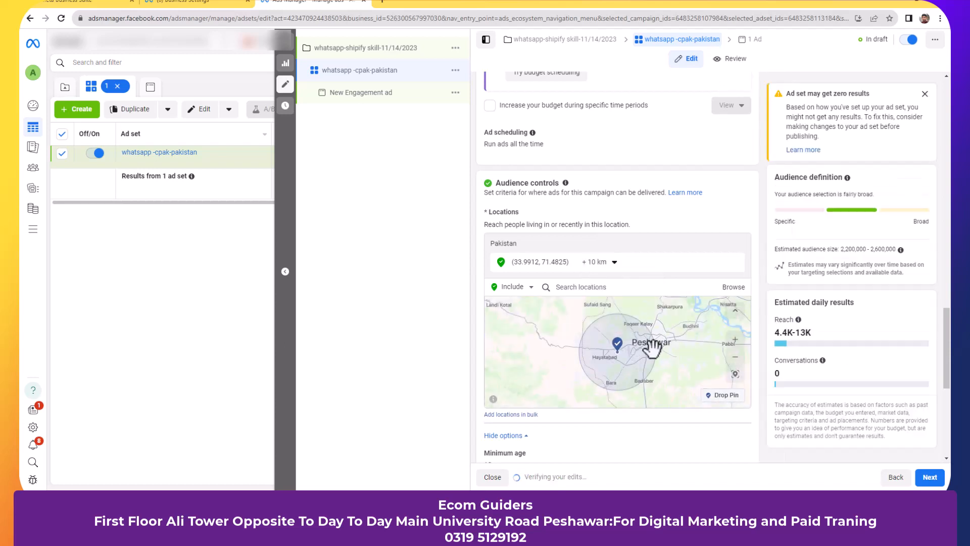
click(614, 263)
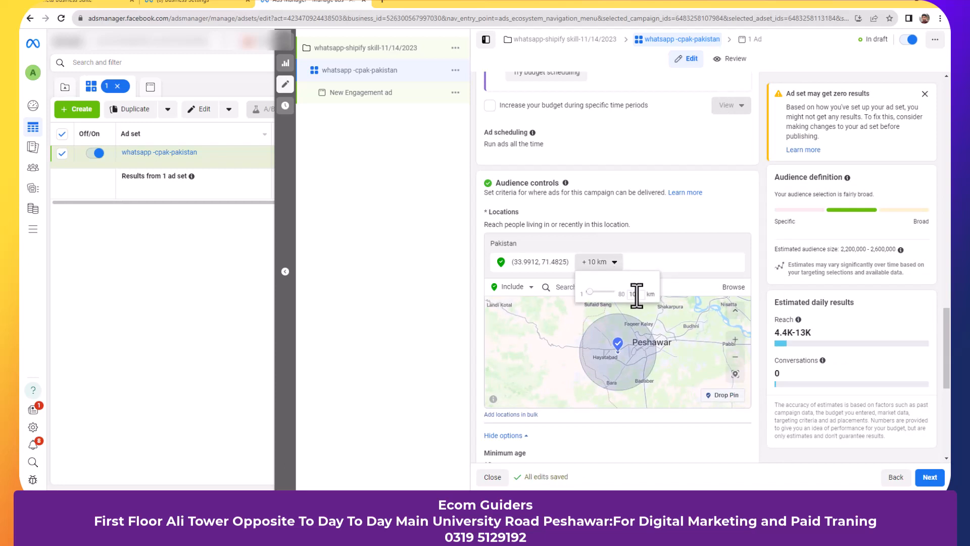
- Close the radius popup and target the whole country of Pakistan instead of the Peshawar pin
click(727, 213)
click(657, 290)
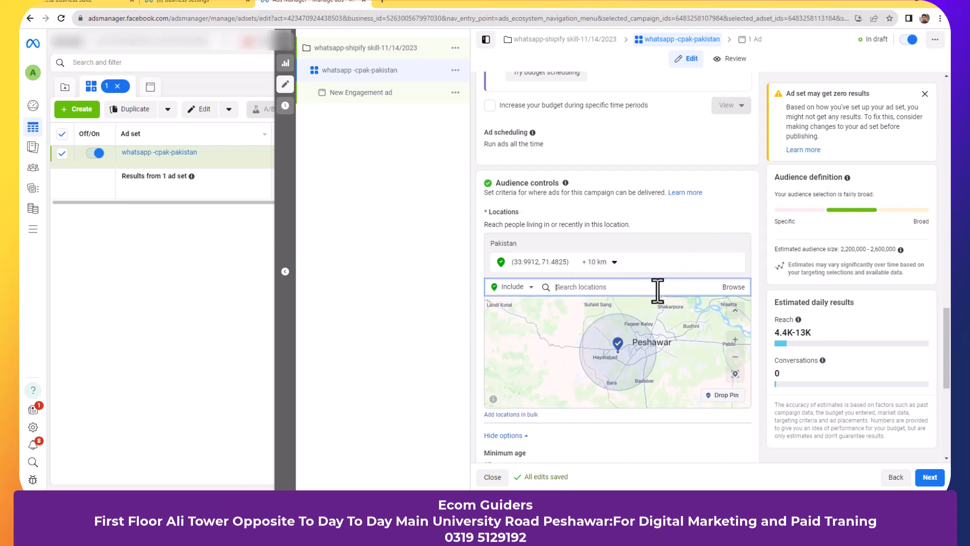
text(pakistan)
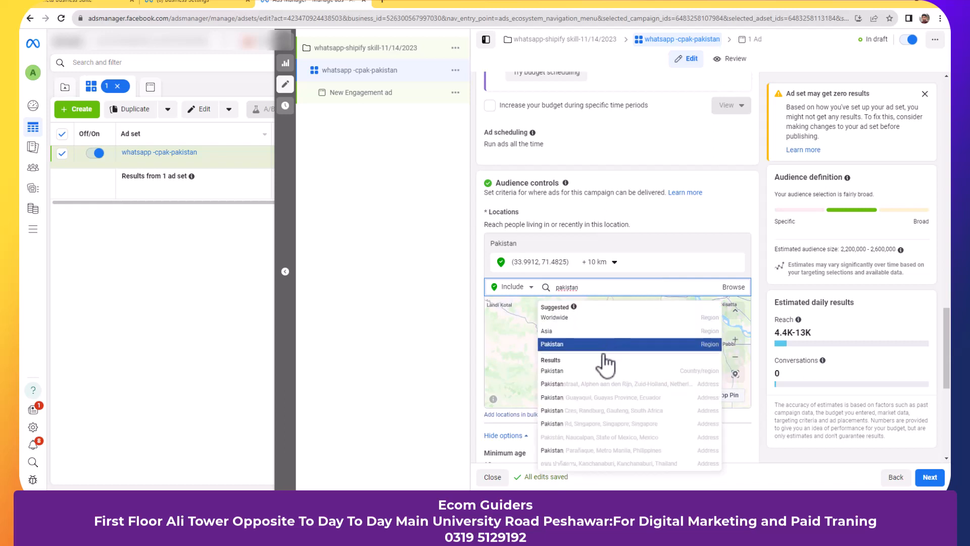
click(602, 374)
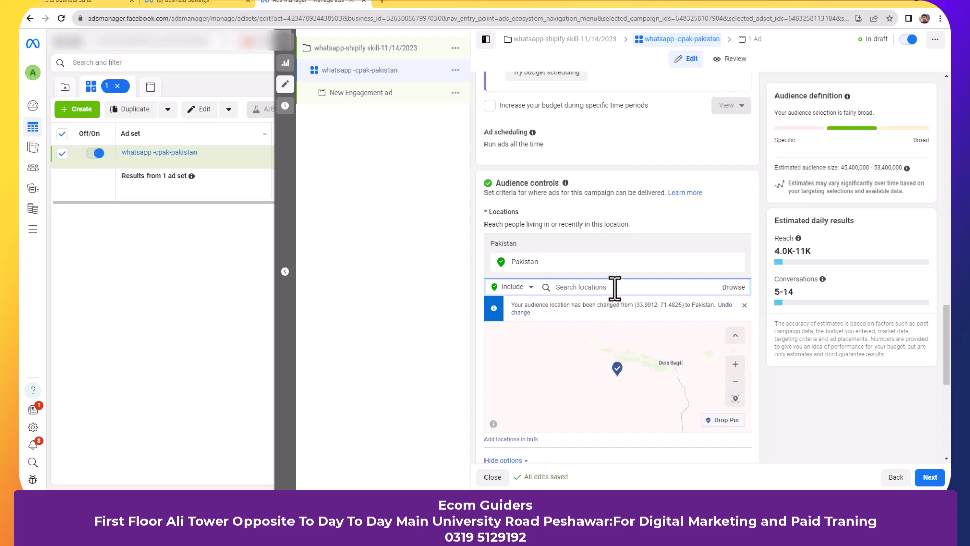
- Set location entry to Exclude, add Punjab, Pakistan, then remove that Punjab exclusion
click(524, 289)
click(514, 314)
text(punjab)
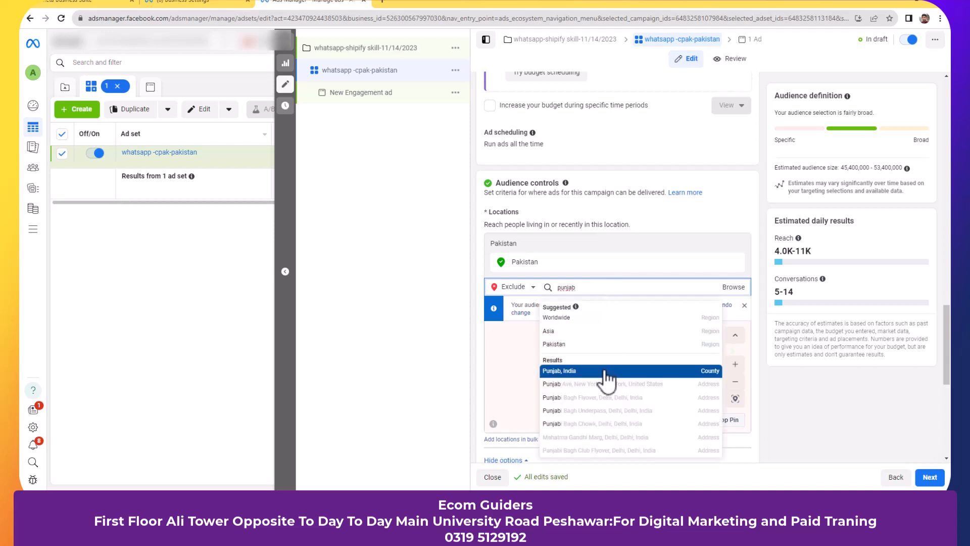
text( pakistan)
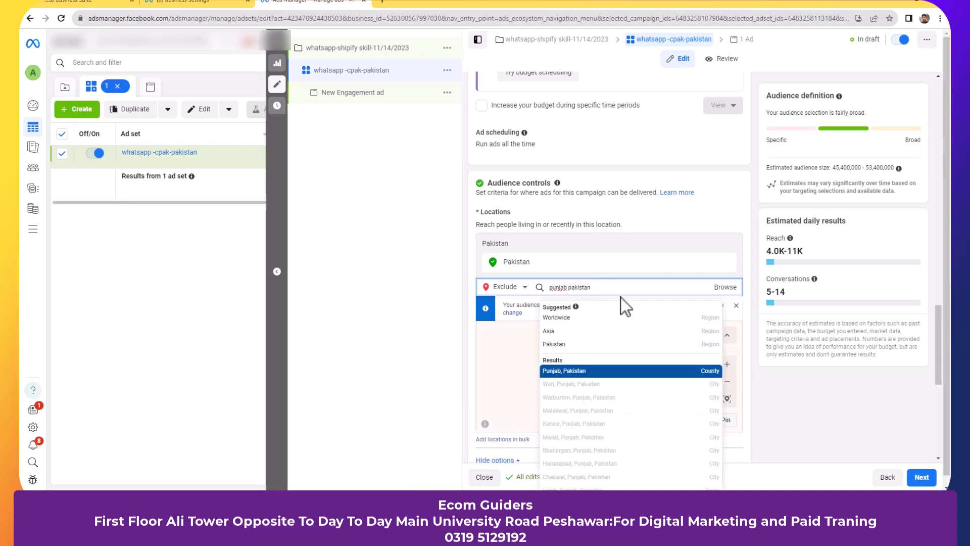
click(625, 373)
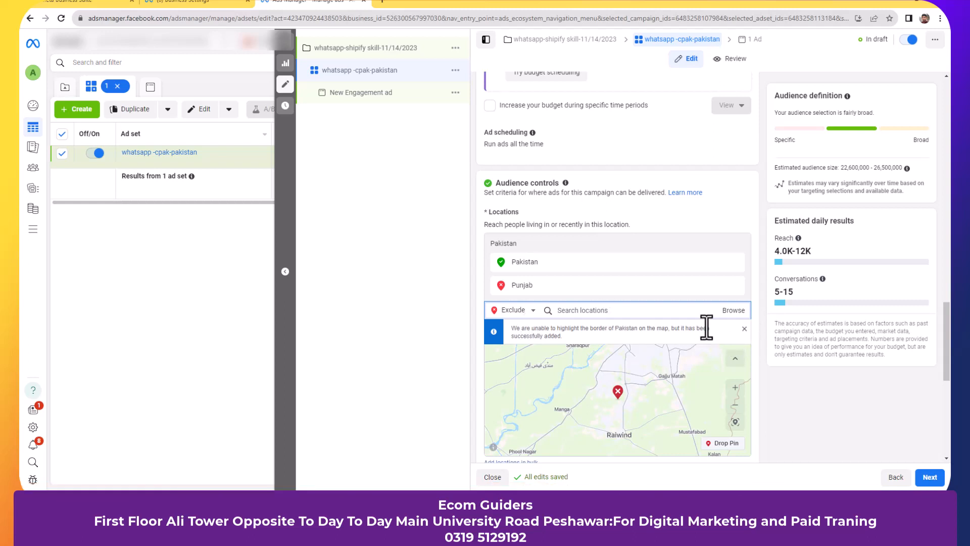
click(735, 285)
click(736, 286)
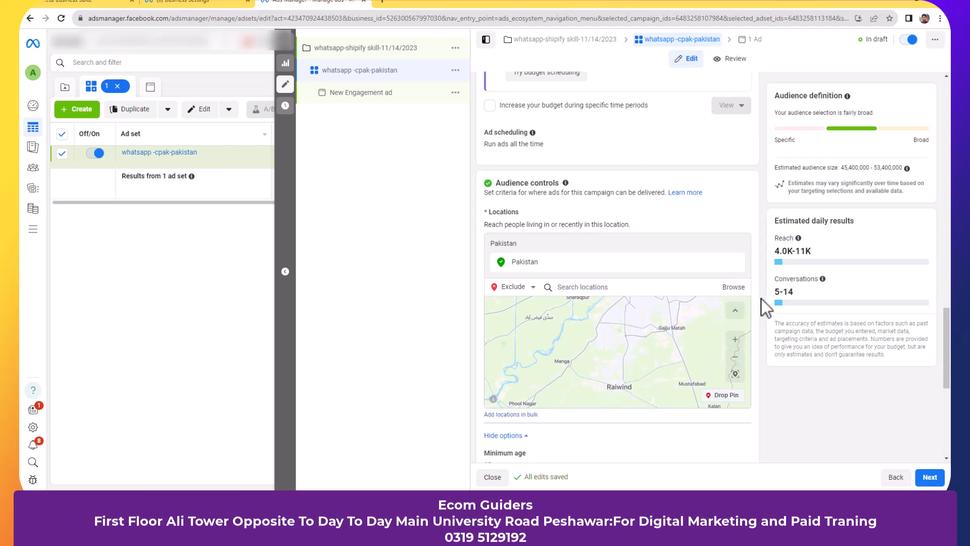
- Show more options under Placements, revealing Advantage placements with all placements selected
scroll(762, 298, down, 3)
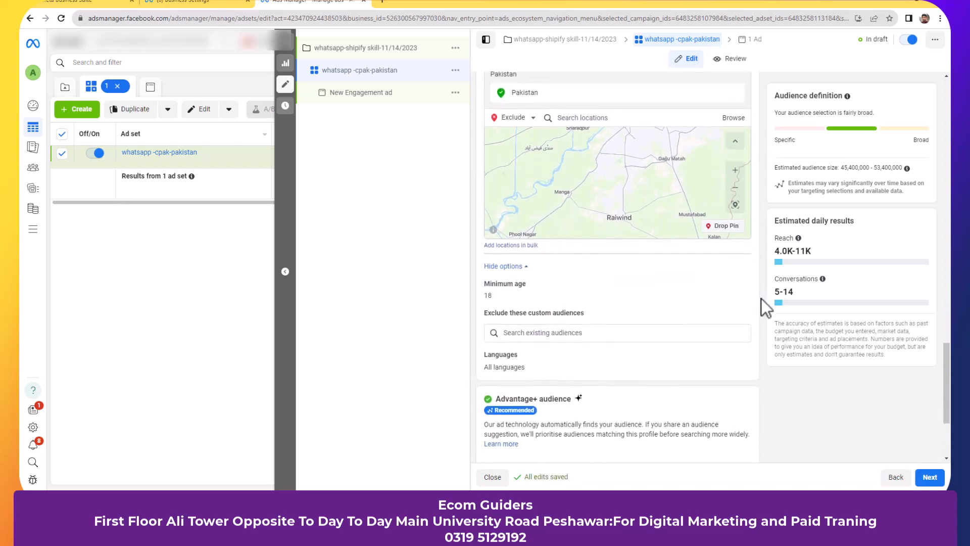
scroll(762, 299, down, 3)
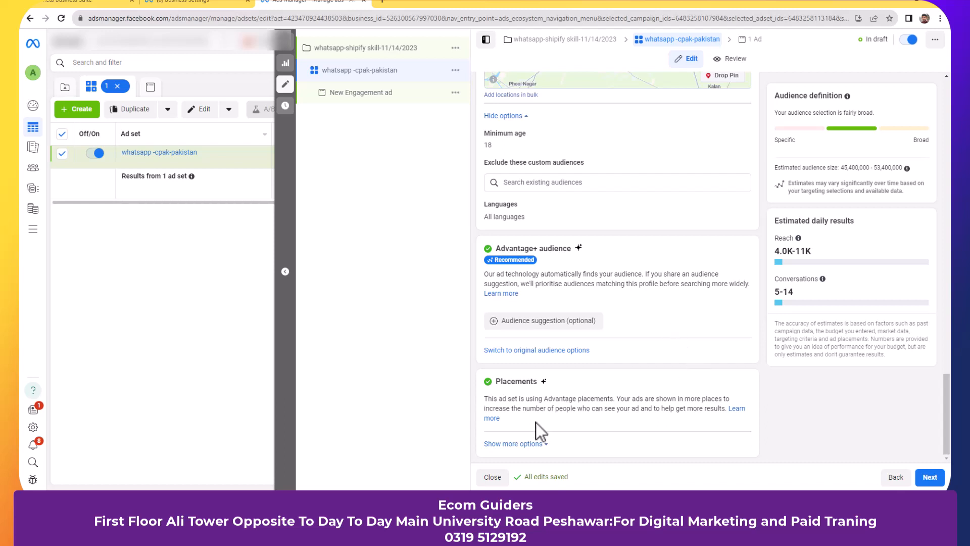
click(536, 444)
scroll(671, 372, down, 1)
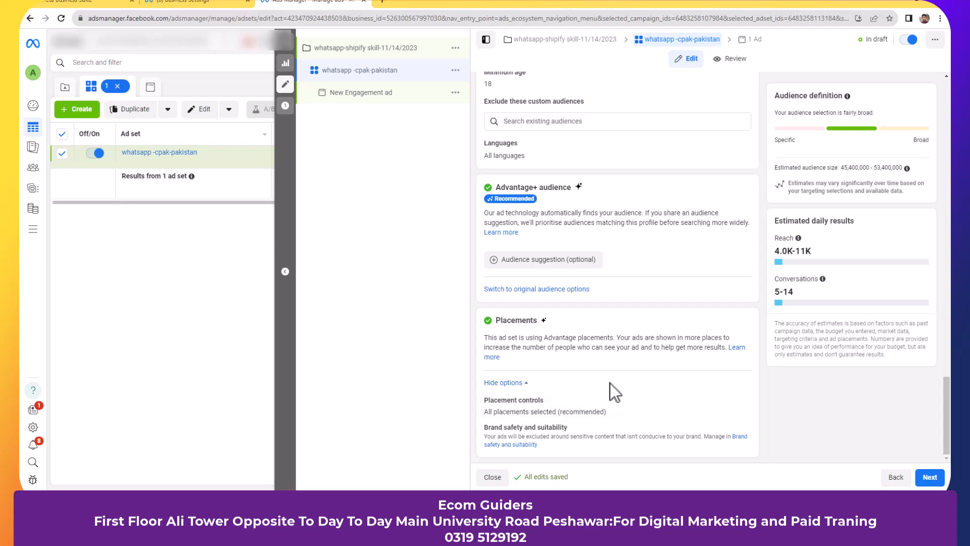
- Review the placement controls details, then continue to the ad-level settings
click(738, 401)
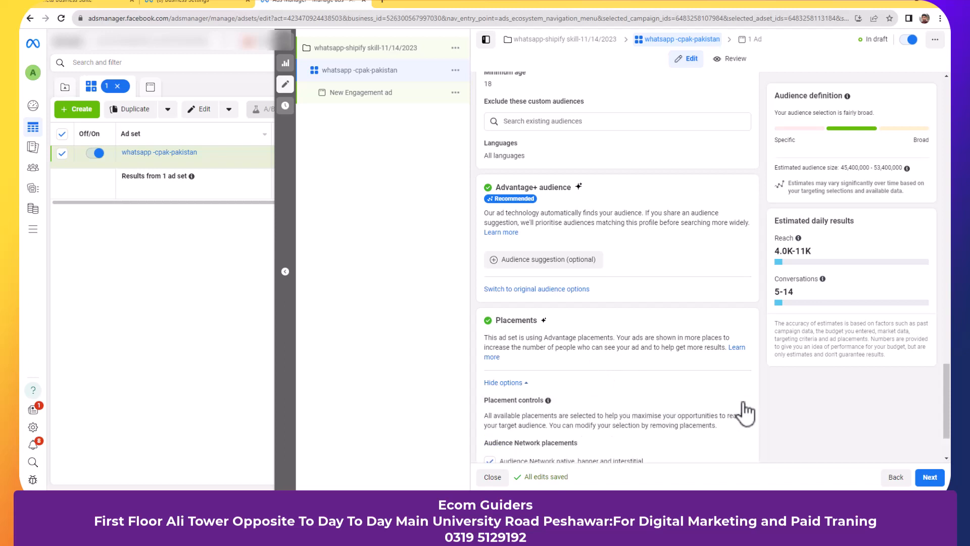
scroll(743, 399, down, 2)
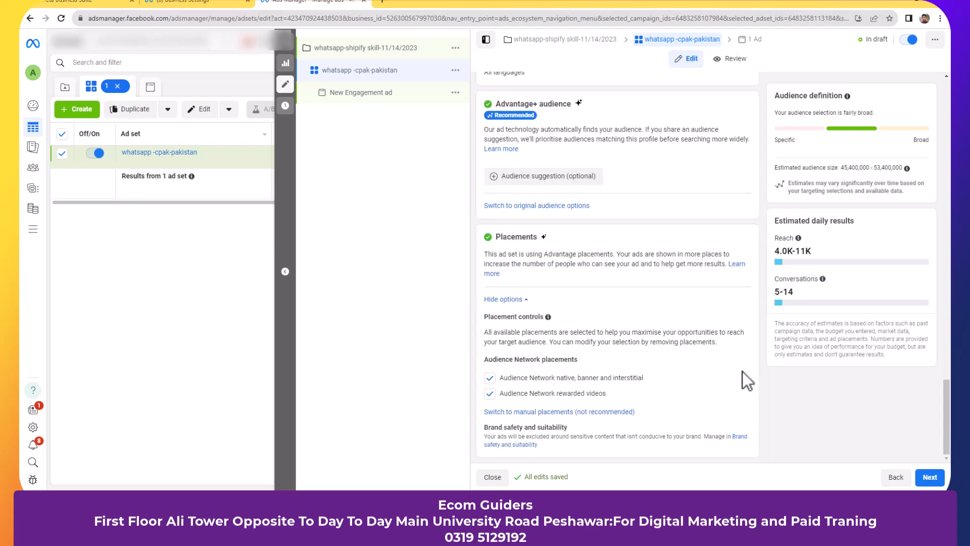
mouse_move(687, 377)
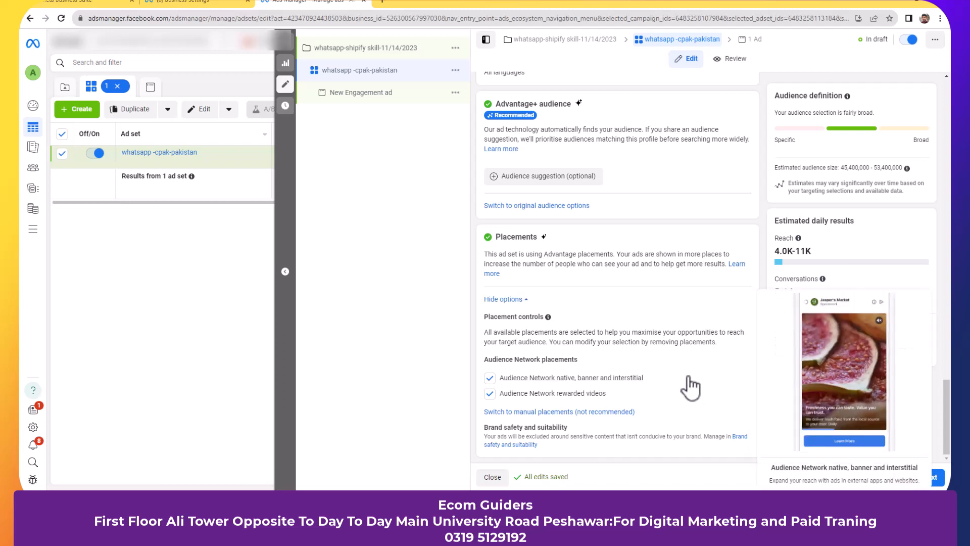
mouse_move(705, 393)
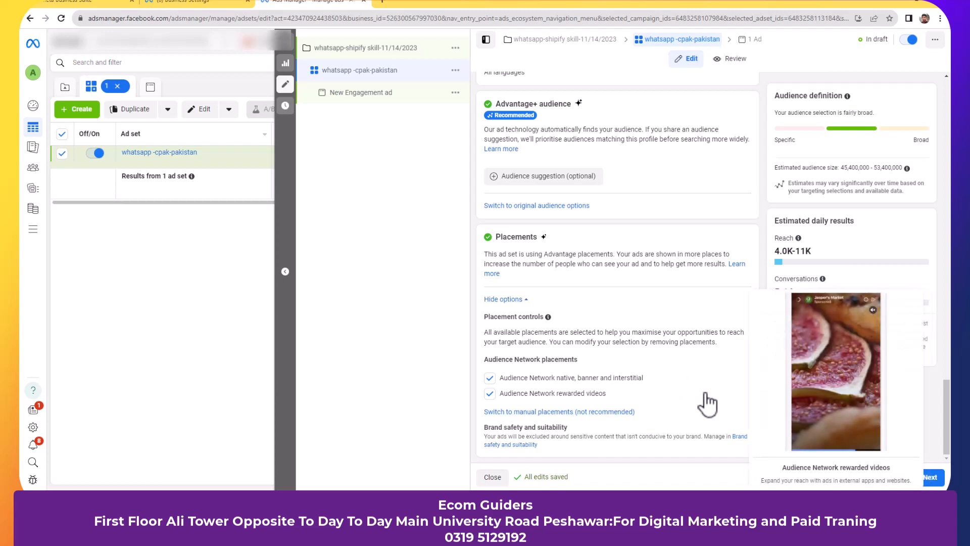
scroll(706, 397, up, 1)
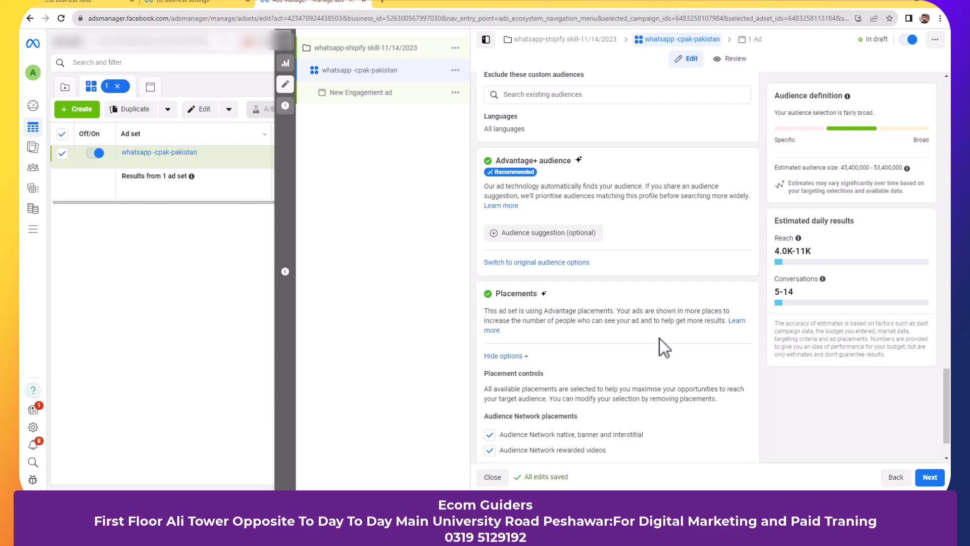
click(930, 477)
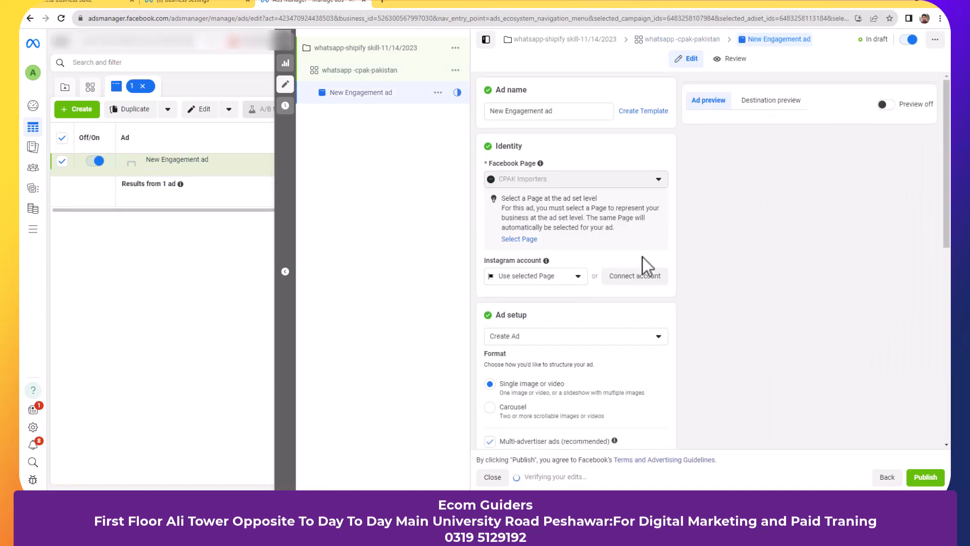
- Rename the ad to 'video'
click(567, 112)
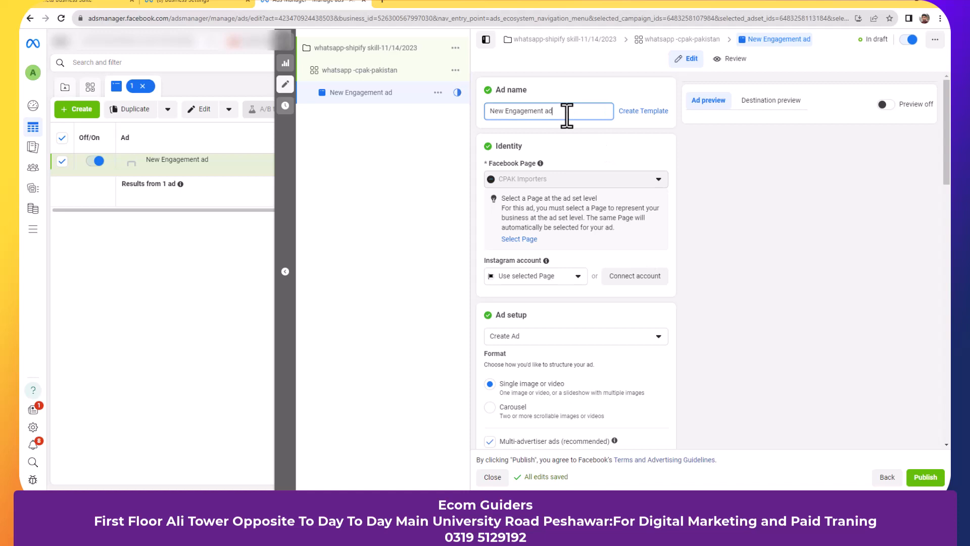
key(ctrl+a)
text(video)
click(654, 146)
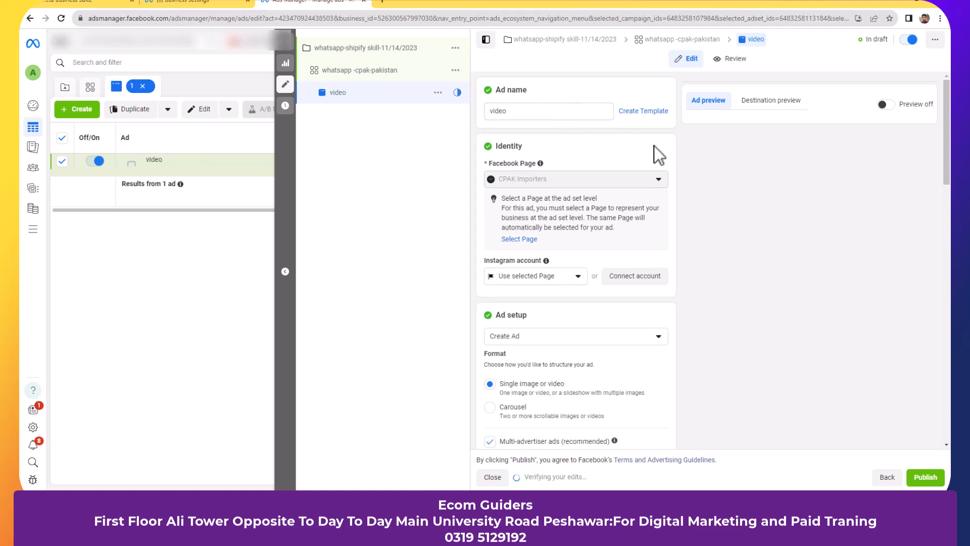
- Keep Create Ad with single image or video format and choose Add media > Add Video
scroll(611, 252, down, 1)
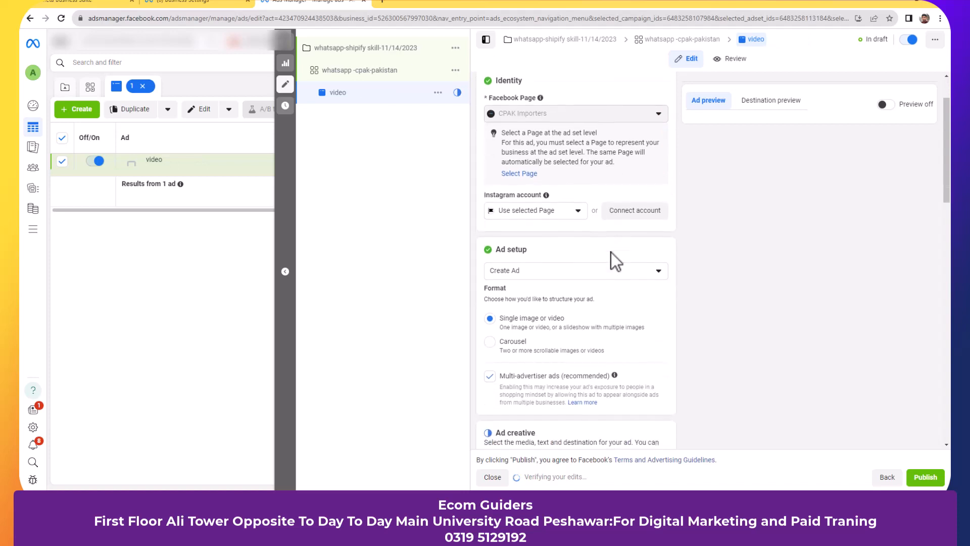
click(576, 211)
click(575, 216)
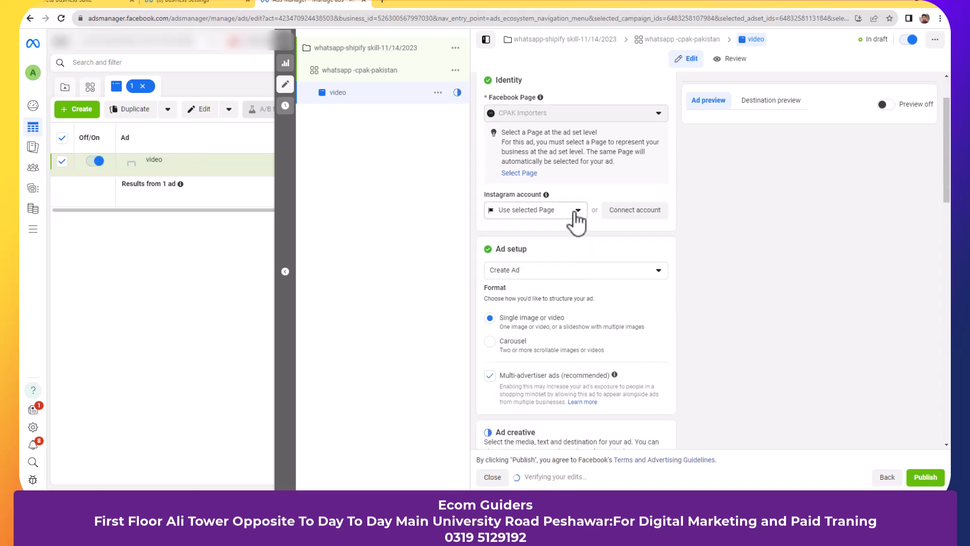
click(605, 284)
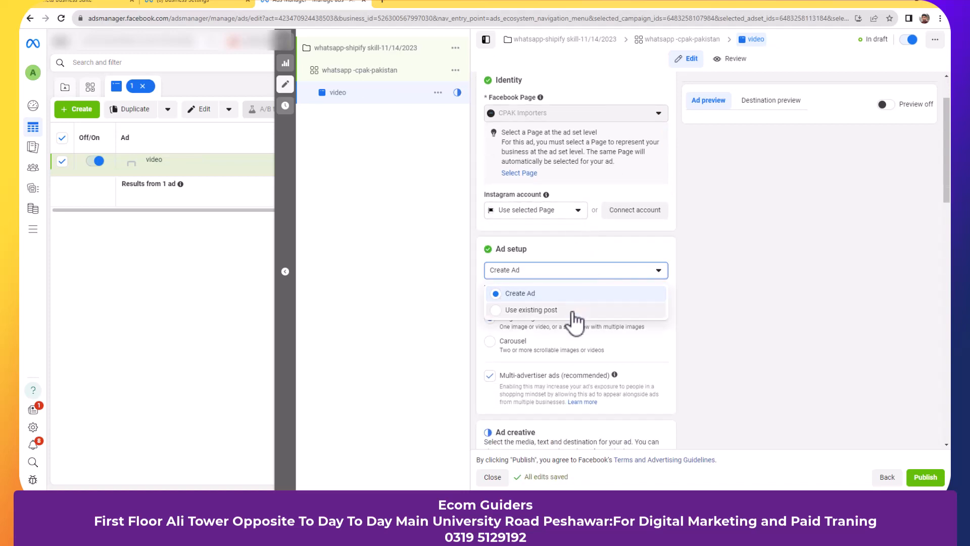
click(623, 251)
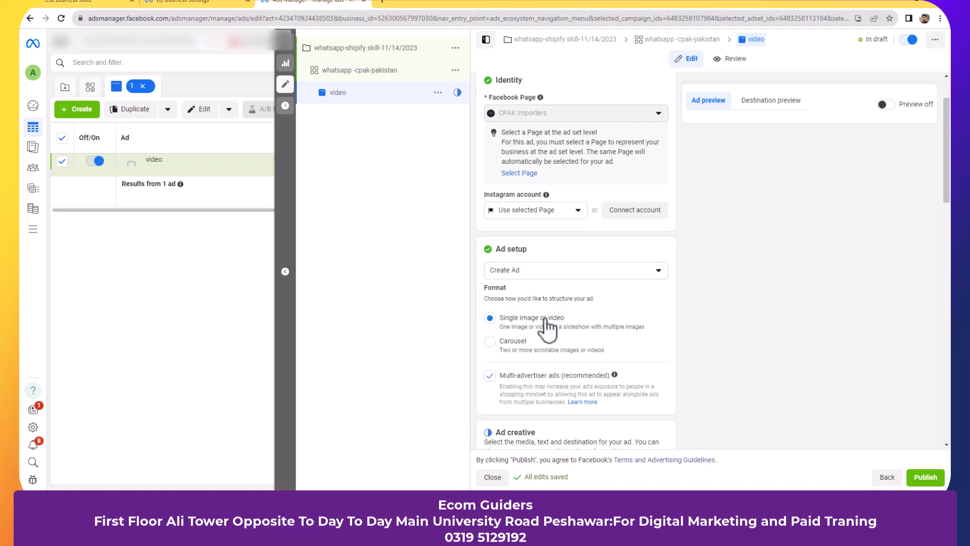
scroll(548, 347, down, 2)
scroll(548, 352, down, 2)
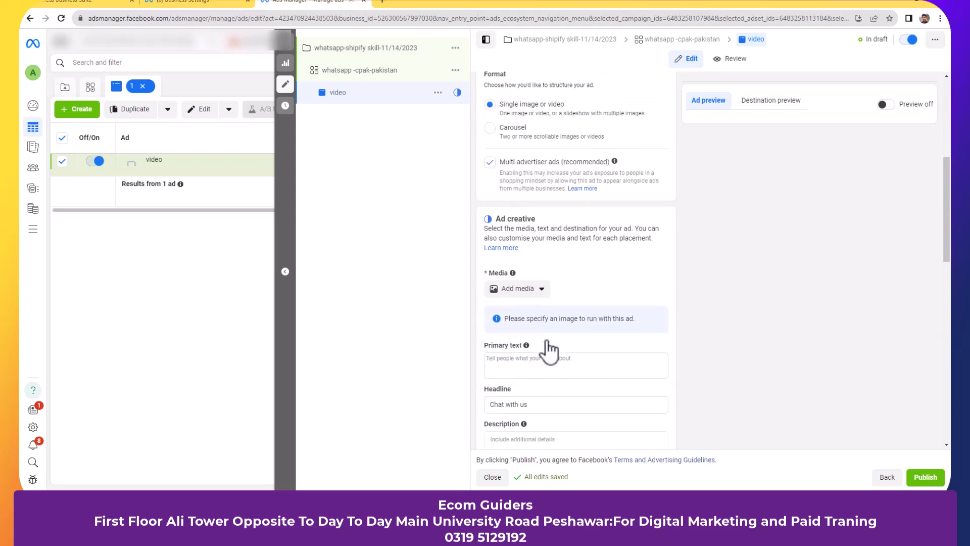
click(533, 266)
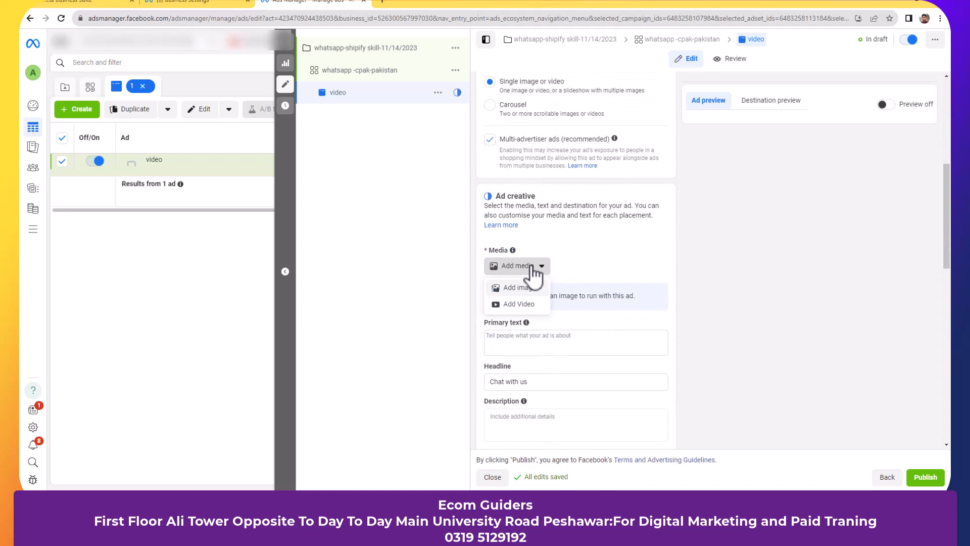
click(519, 304)
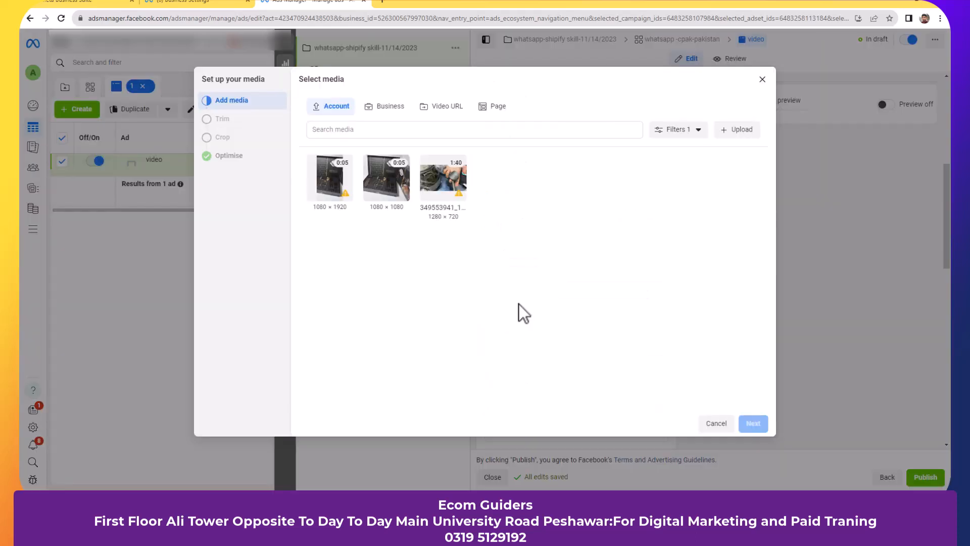
- Select the square 1080 × 1080 video, accept the default crops, and finish media setup
click(386, 179)
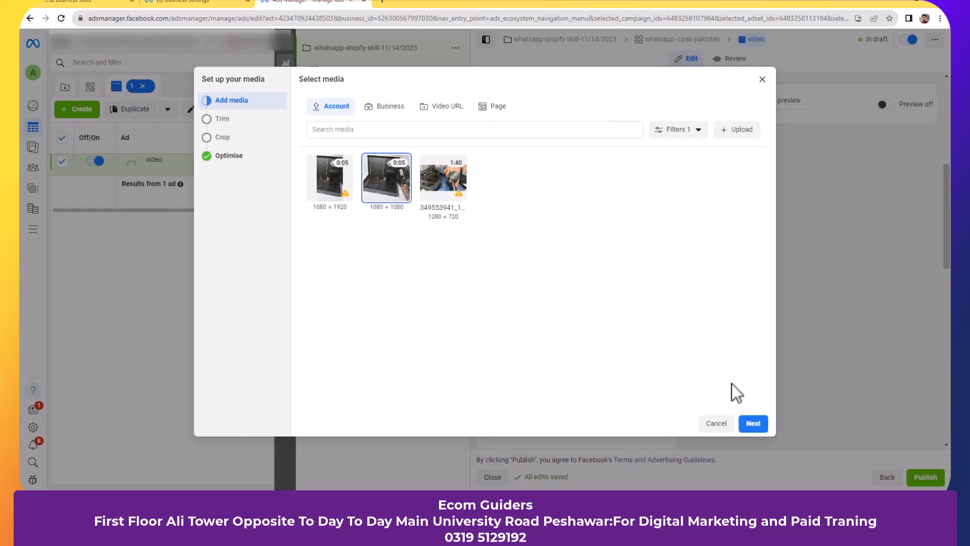
click(764, 429)
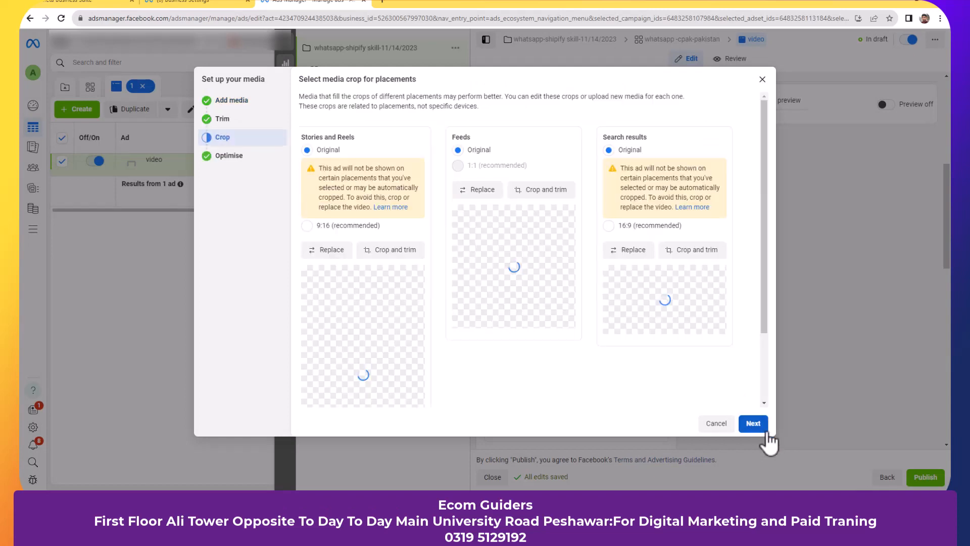
click(758, 427)
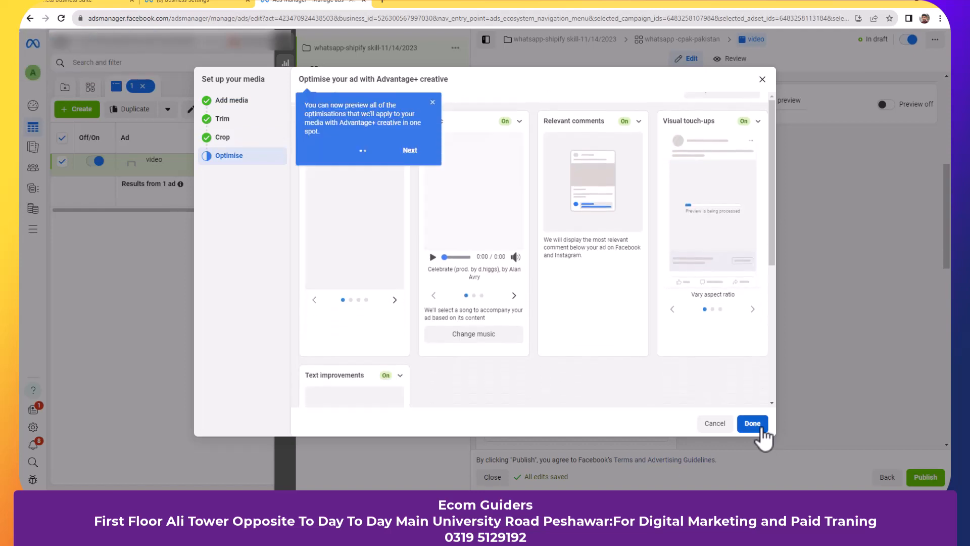
click(761, 428)
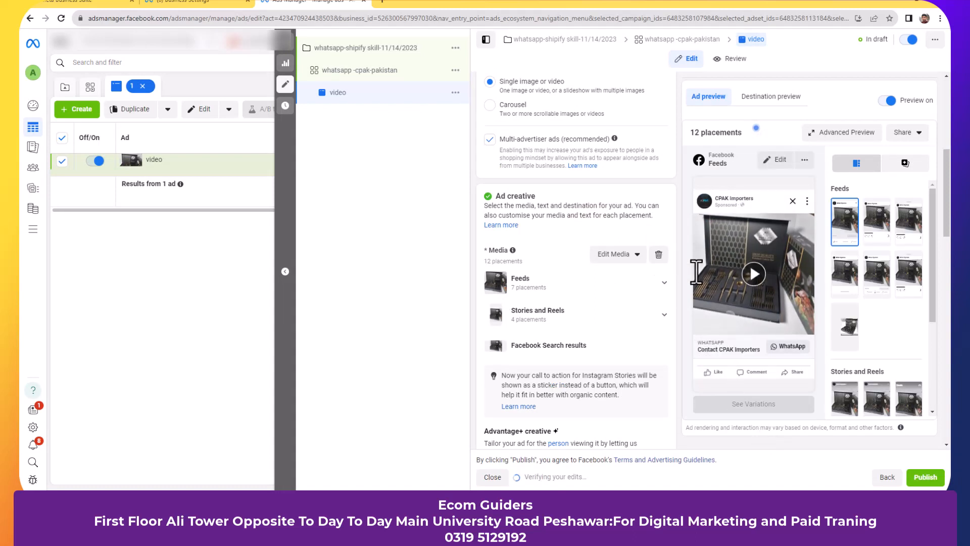
- Add the suggested cutlery-set description as the ad's primary text
scroll(647, 317, down, 5)
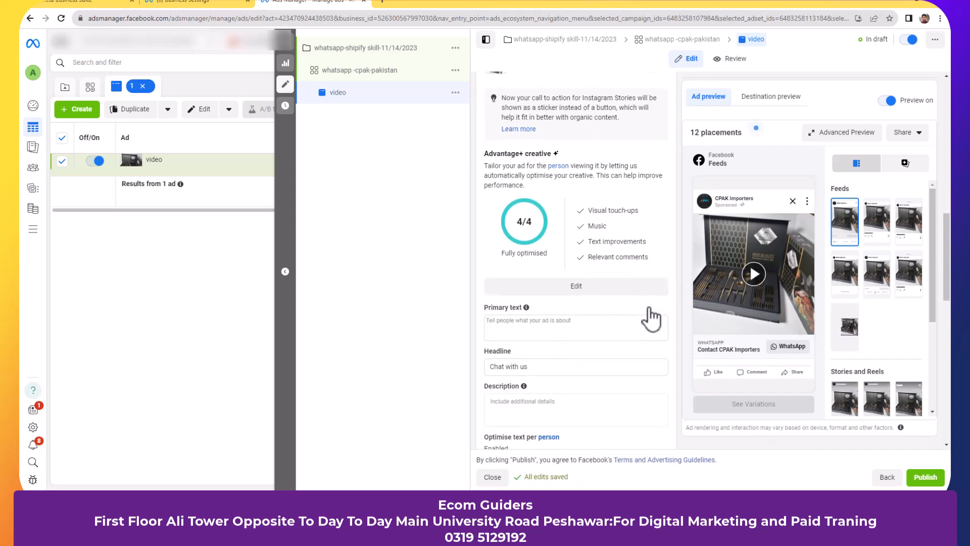
click(545, 329)
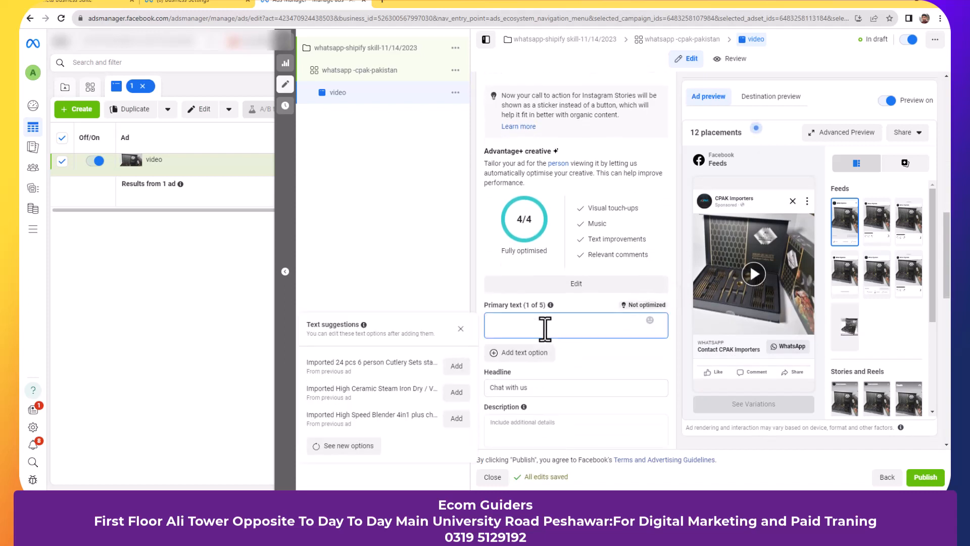
click(456, 367)
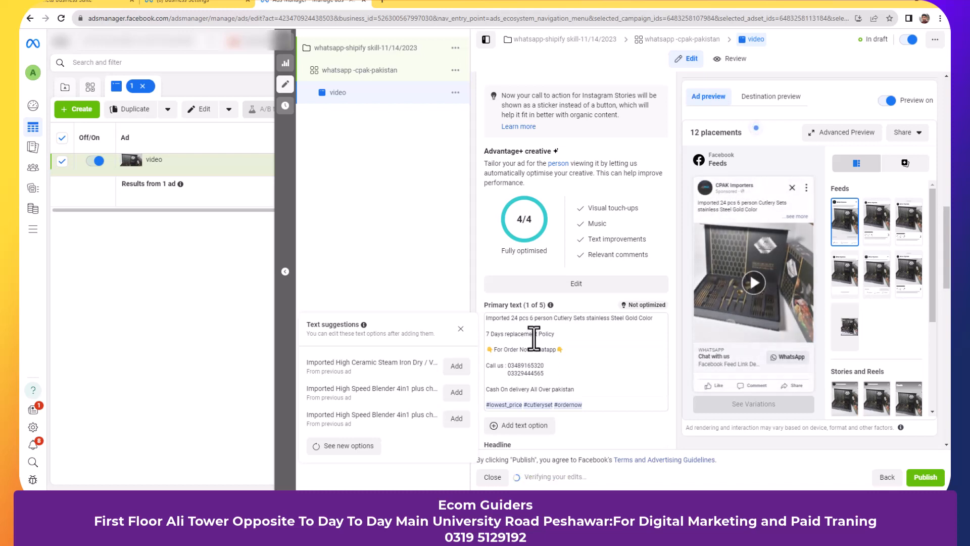
- Change the headline from 'Chat with us' to 'For Information'
scroll(533, 339, down, 2)
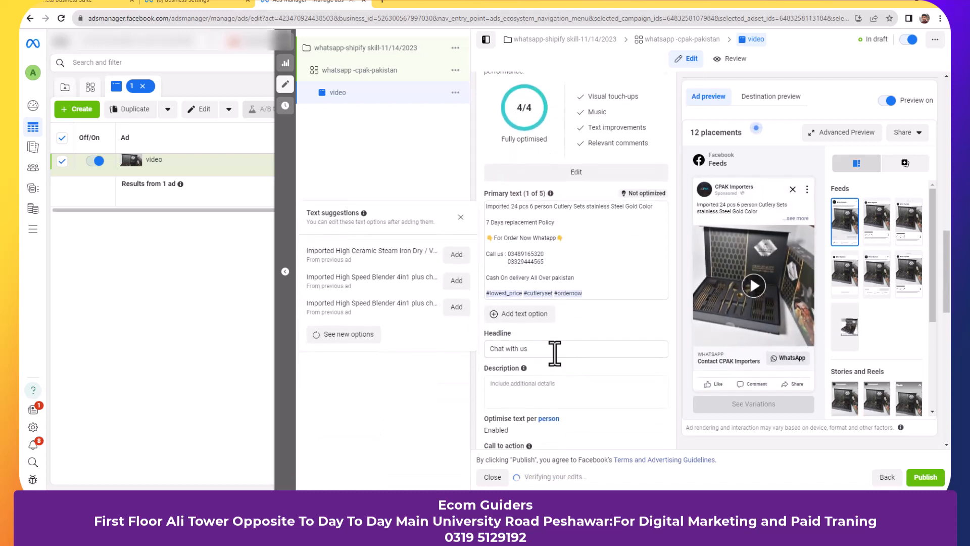
click(553, 351)
triple_click(552, 350)
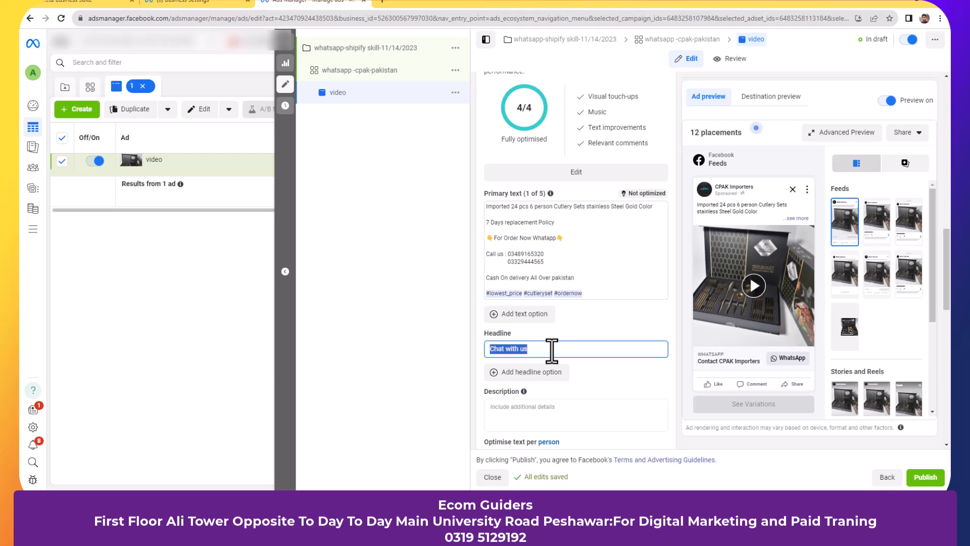
text(For Information)
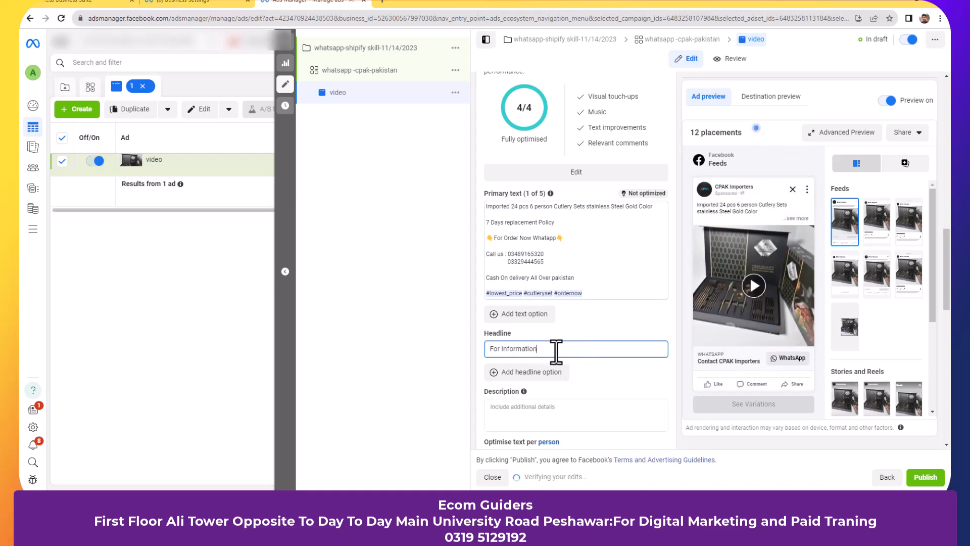
mouse_move(717, 367)
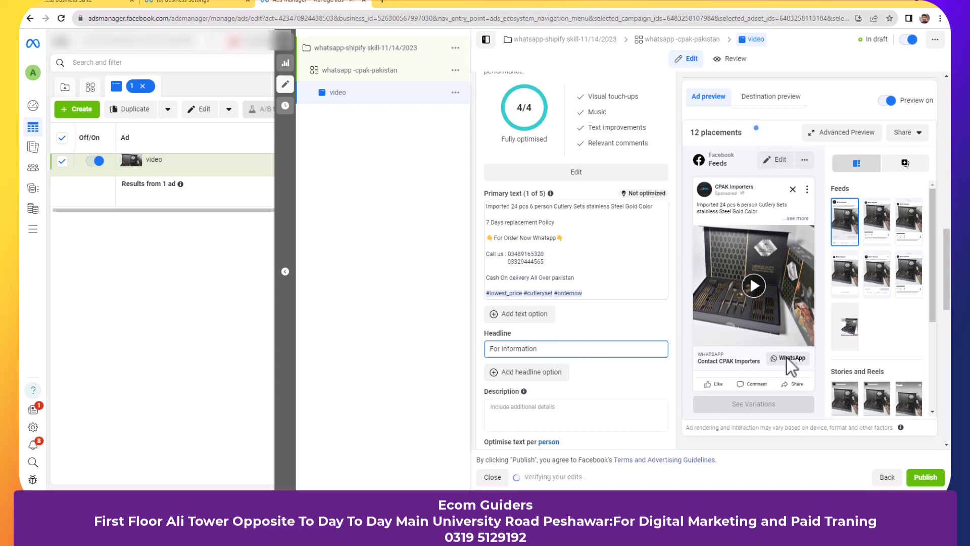
click(528, 406)
scroll(528, 407, down, 2)
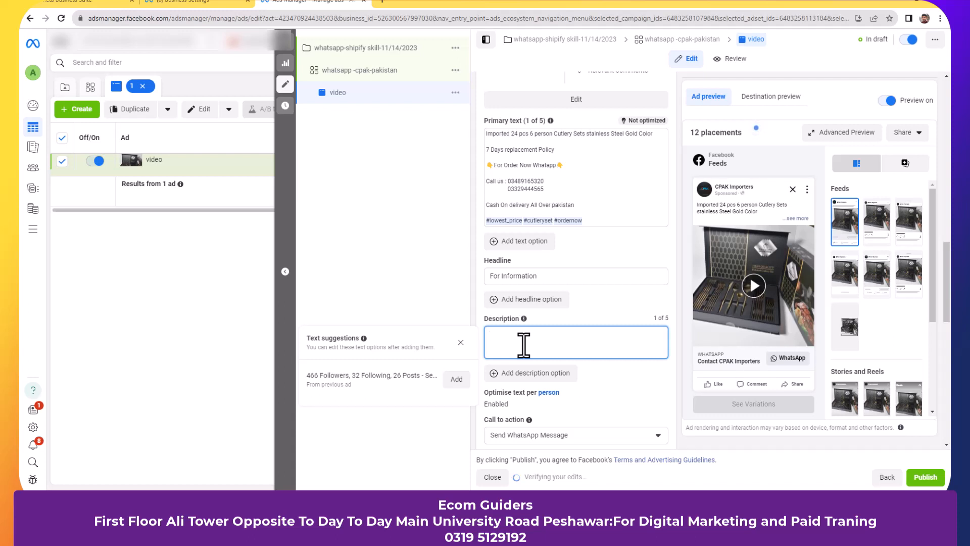
click(596, 310)
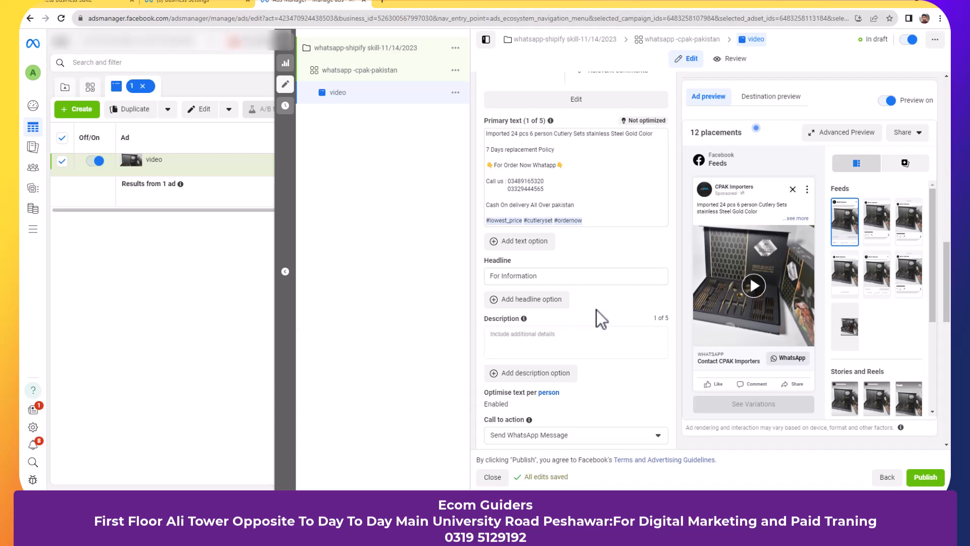
scroll(596, 310, down, 1)
click(559, 313)
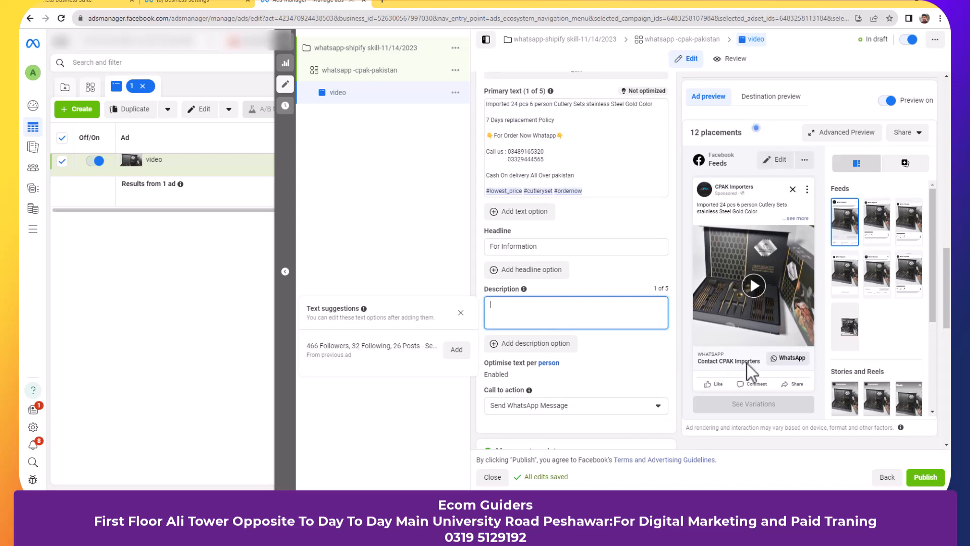
scroll(625, 348, down, 1)
scroll(625, 348, down, 2)
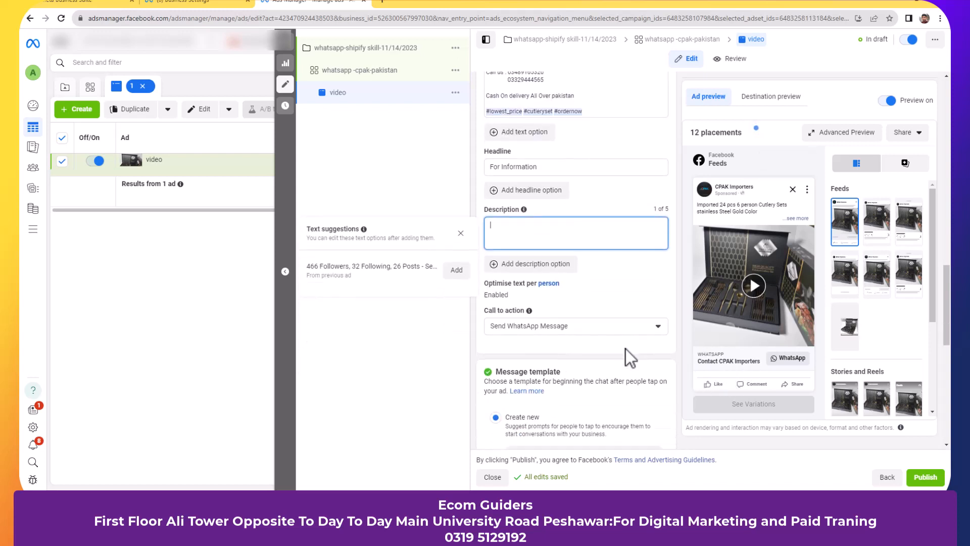
- Reselect Send WhatsApp Message as the call to action and open the message template for editing
click(647, 317)
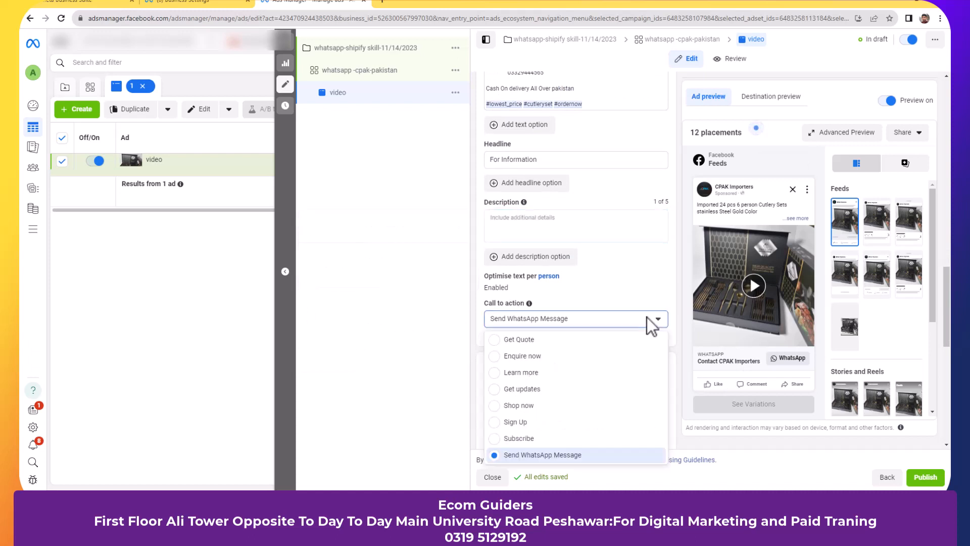
click(580, 455)
scroll(623, 386, down, 3)
scroll(621, 383, down, 1)
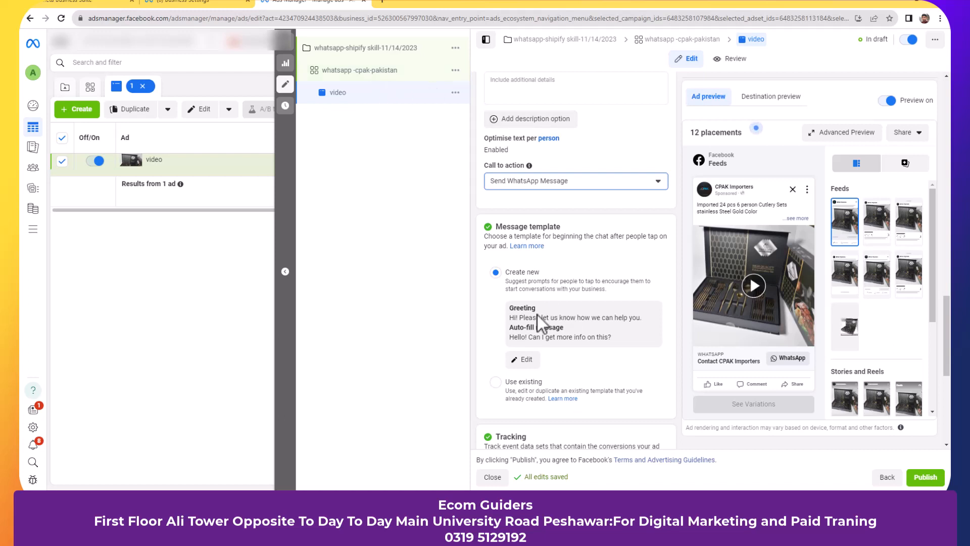
scroll(535, 364, down, 1)
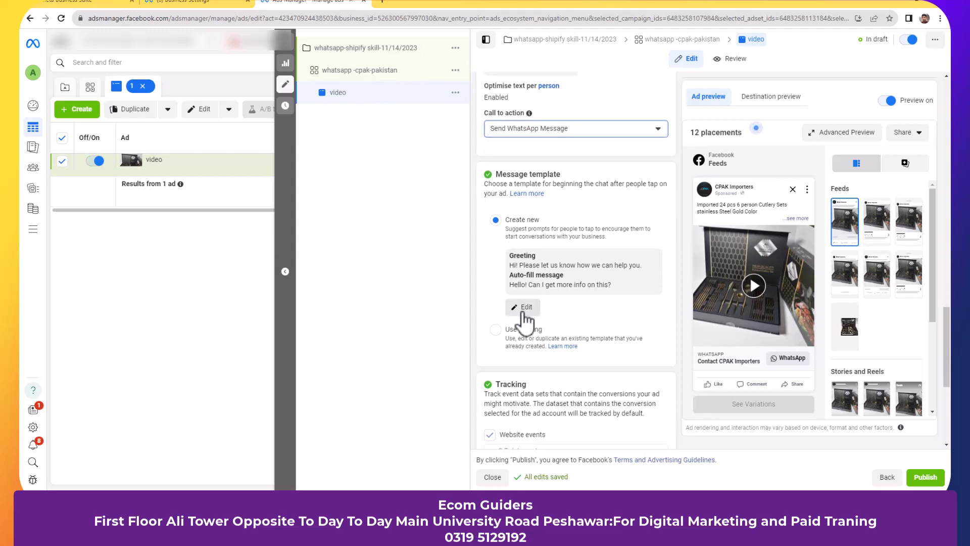
click(524, 314)
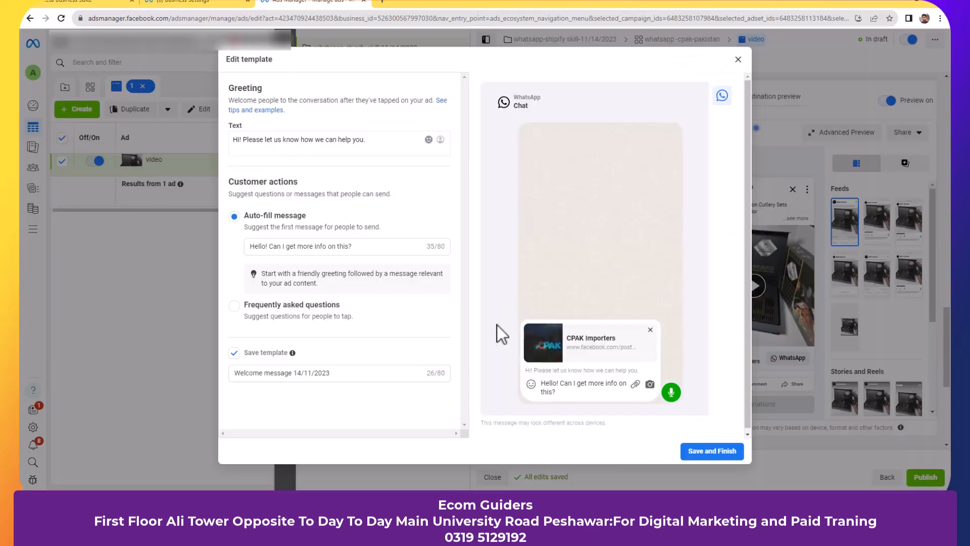
- Change the auto-fill message to 'where is your location?'
click(365, 246)
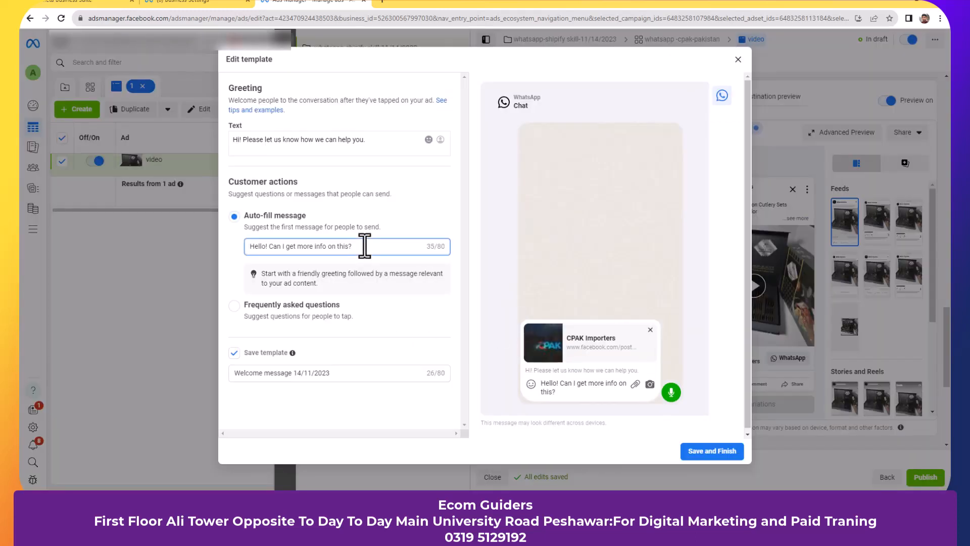
key(ctrl+a)
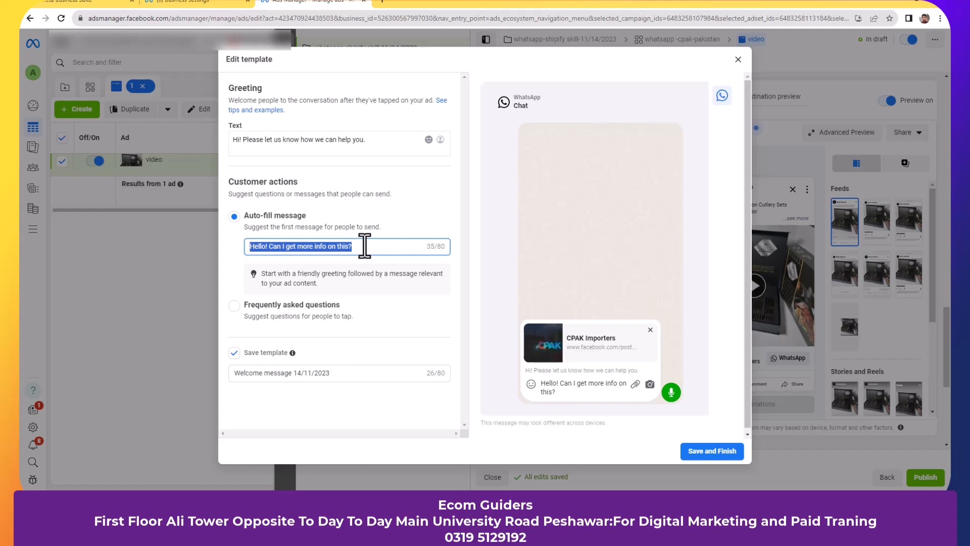
text(where is )
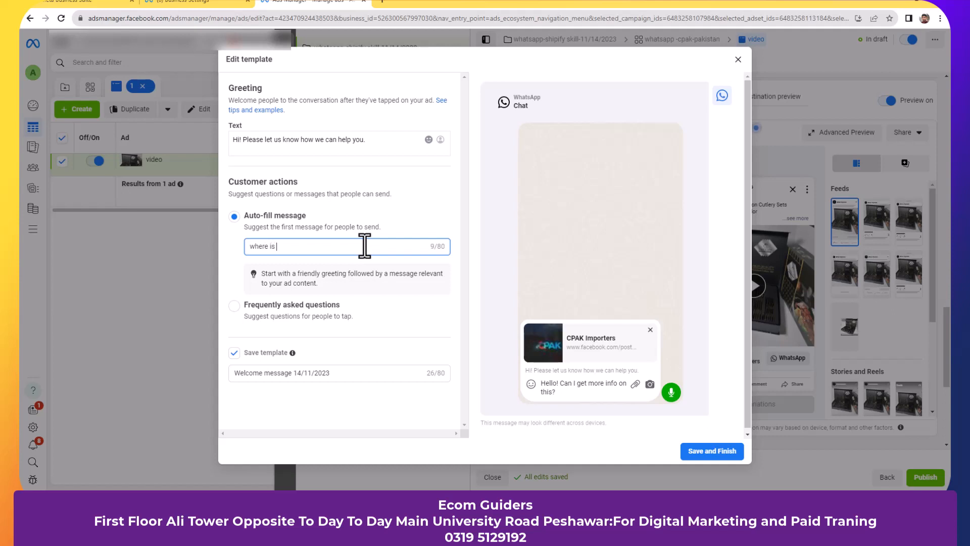
text(your location?)
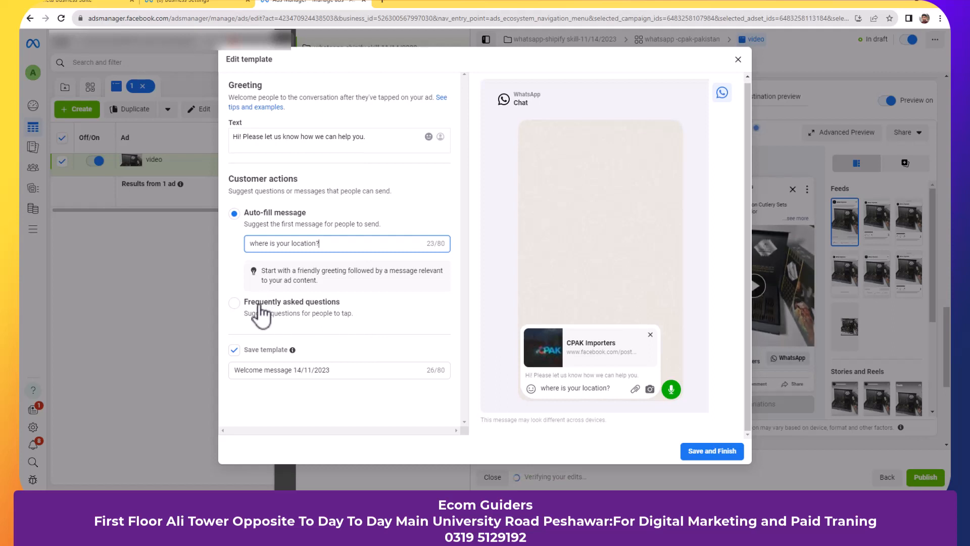
- Switch to Frequently asked questions, keep the three default questions, and save the template
click(260, 306)
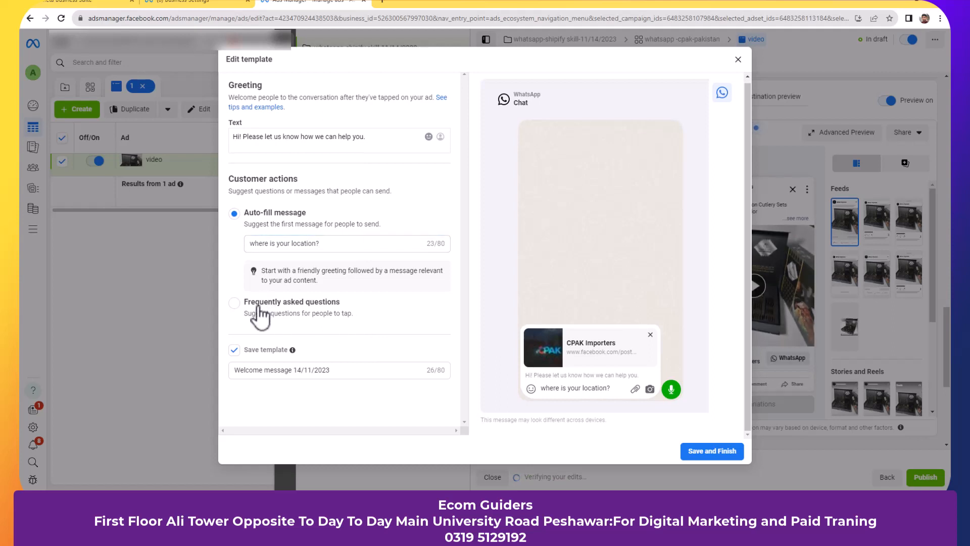
click(258, 307)
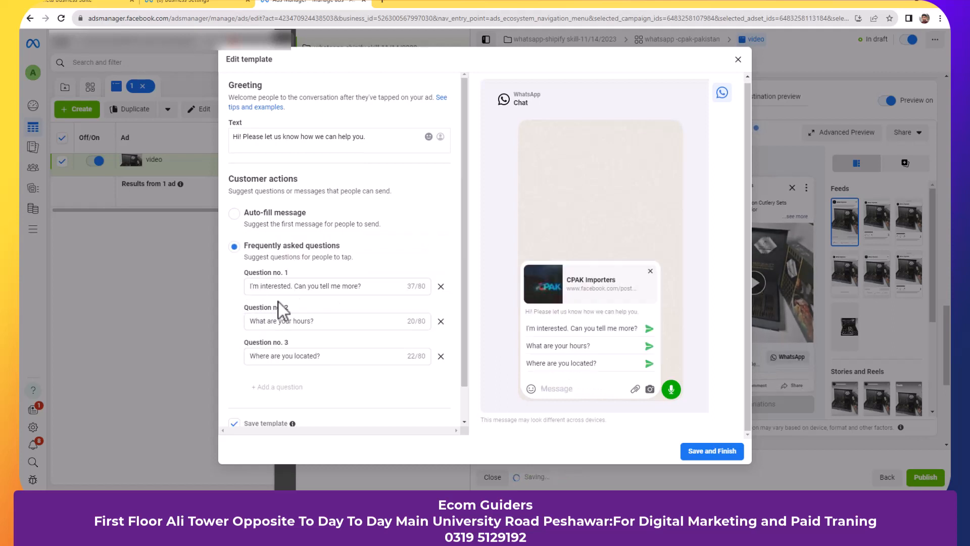
click(374, 284)
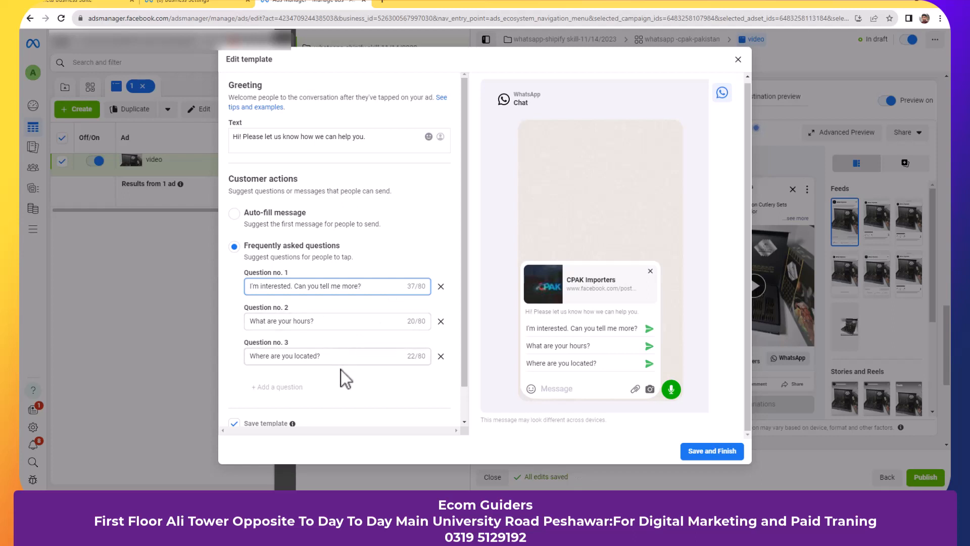
scroll(341, 372, down, 1)
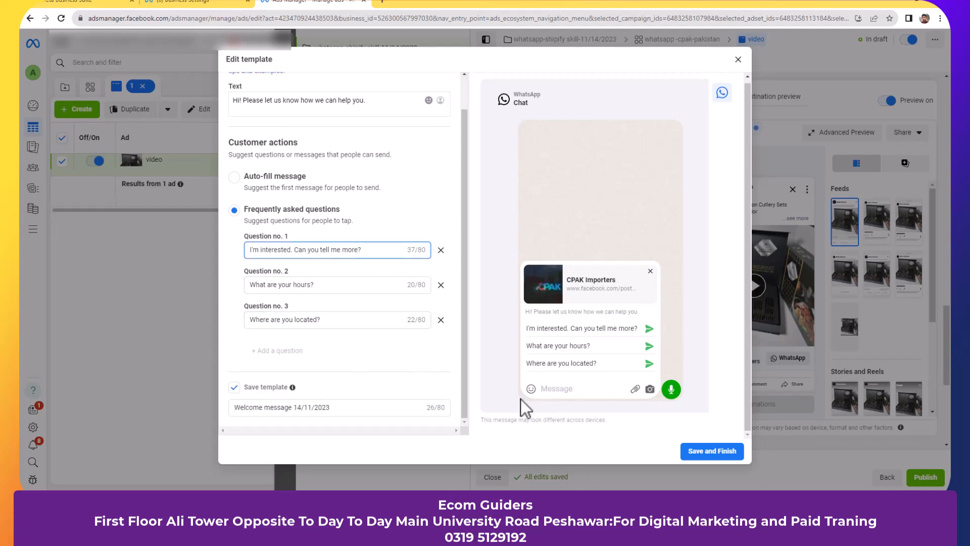
click(719, 461)
click(721, 456)
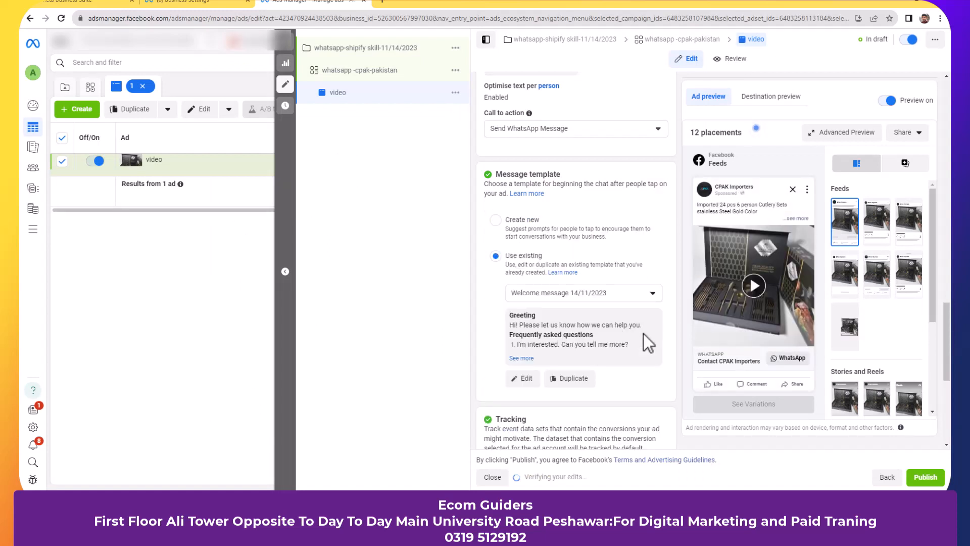
- Uncheck website events tracking in the ad's Tracking section
scroll(644, 334, down, 2)
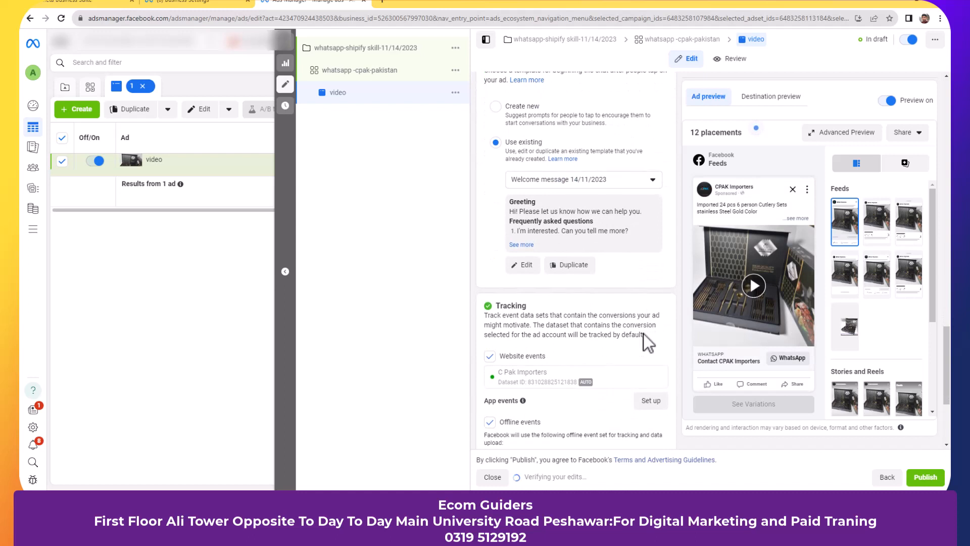
scroll(643, 334, down, 2)
scroll(643, 334, down, 1)
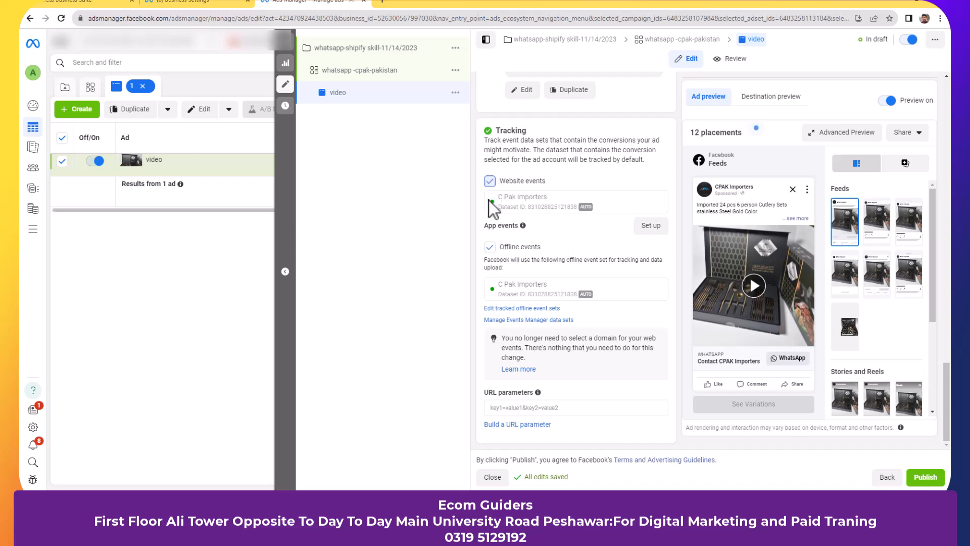
click(490, 246)
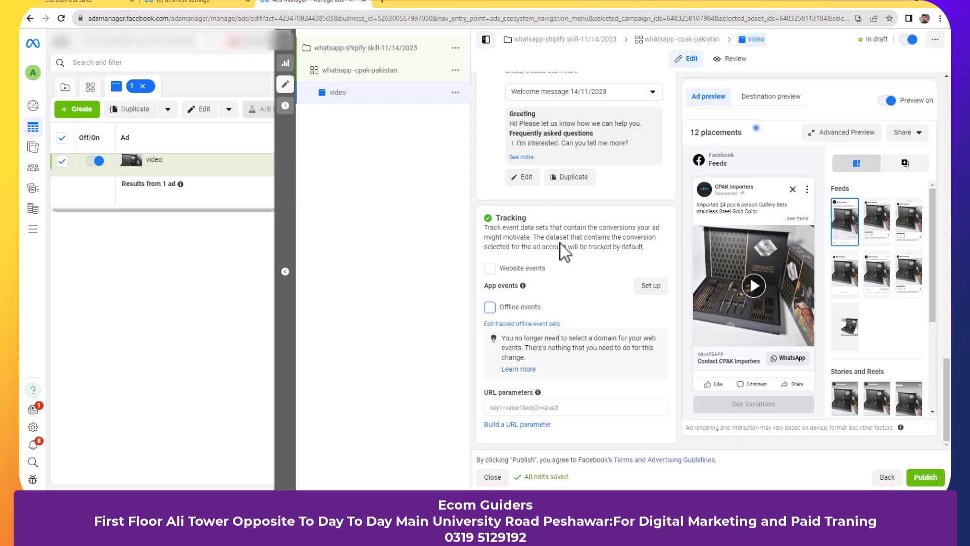
- Exit the ad editor without publishing, leaving the video ad's changes as a draft
click(292, 46)
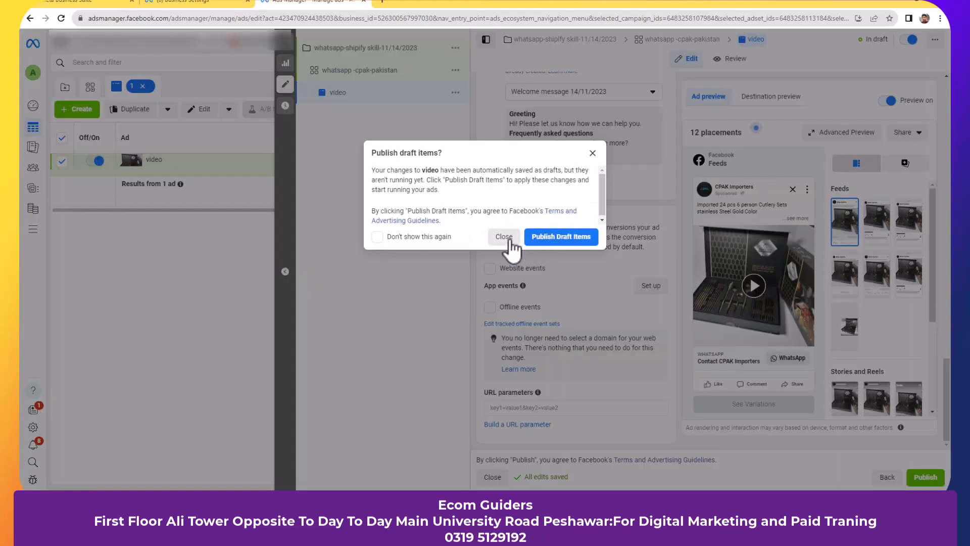
click(511, 239)
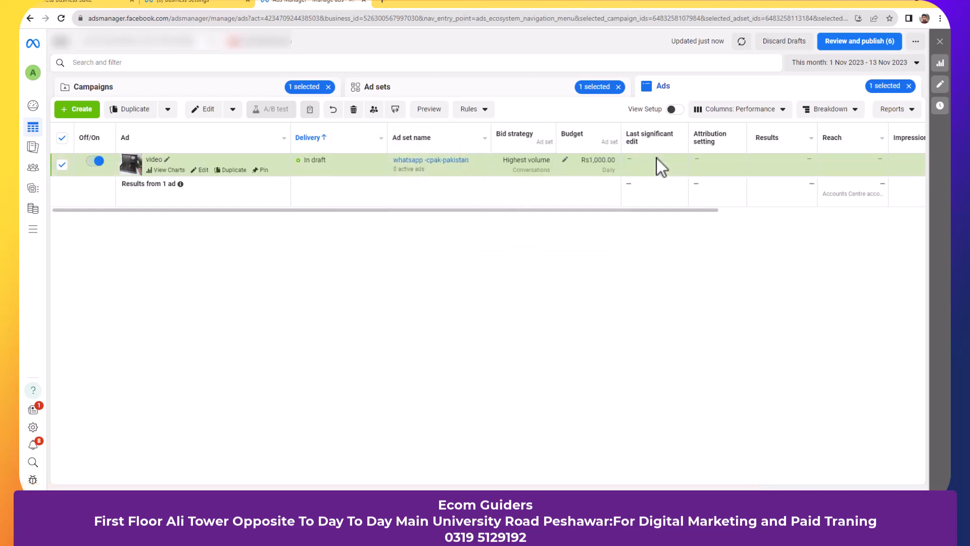
- Scroll across the Ads table columns to review the video ad's details
scroll(657, 159, right, 5)
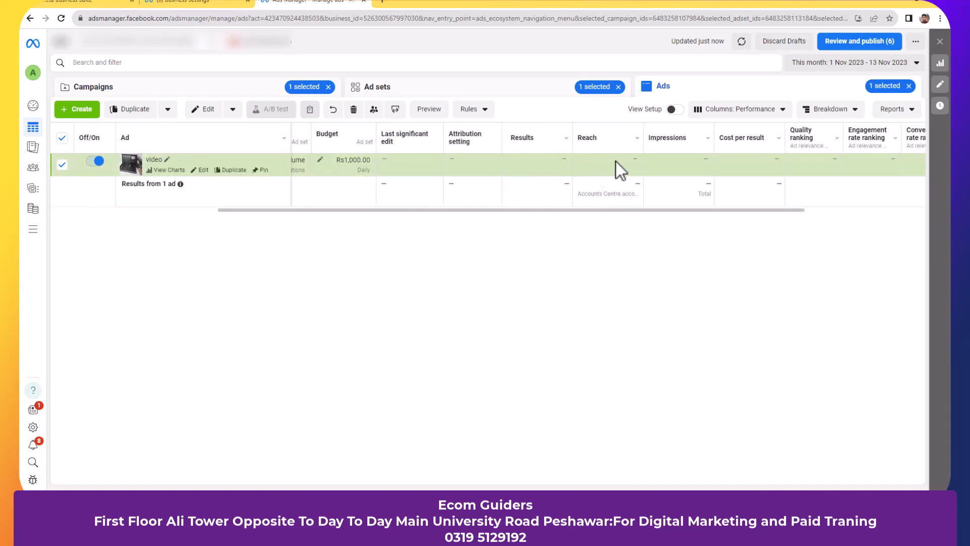
scroll(762, 157, right, 3)
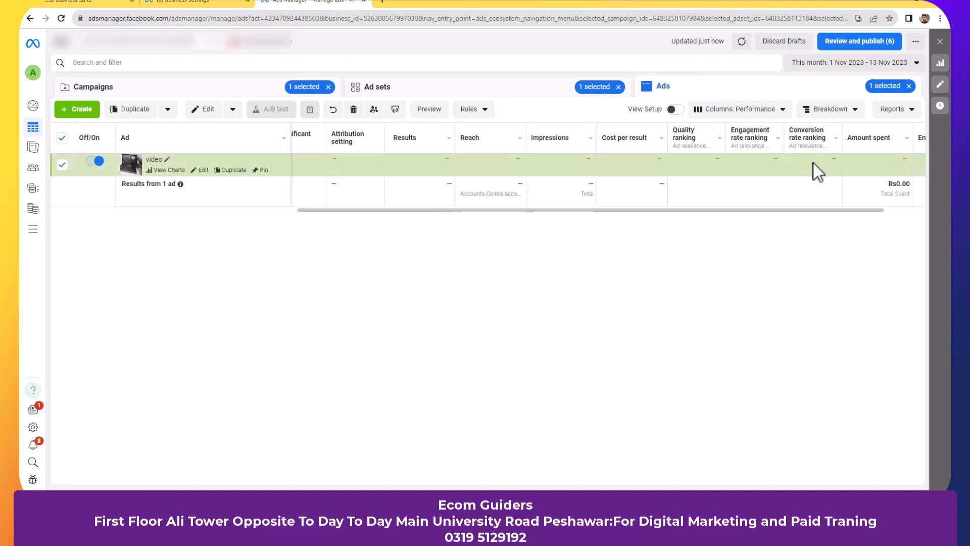
scroll(813, 165, right, 2)
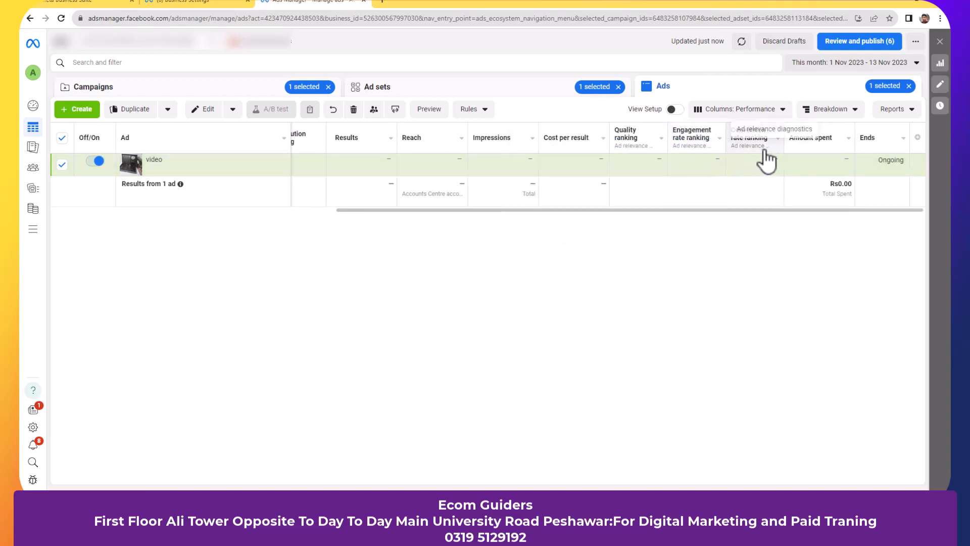
mouse_move(670, 161)
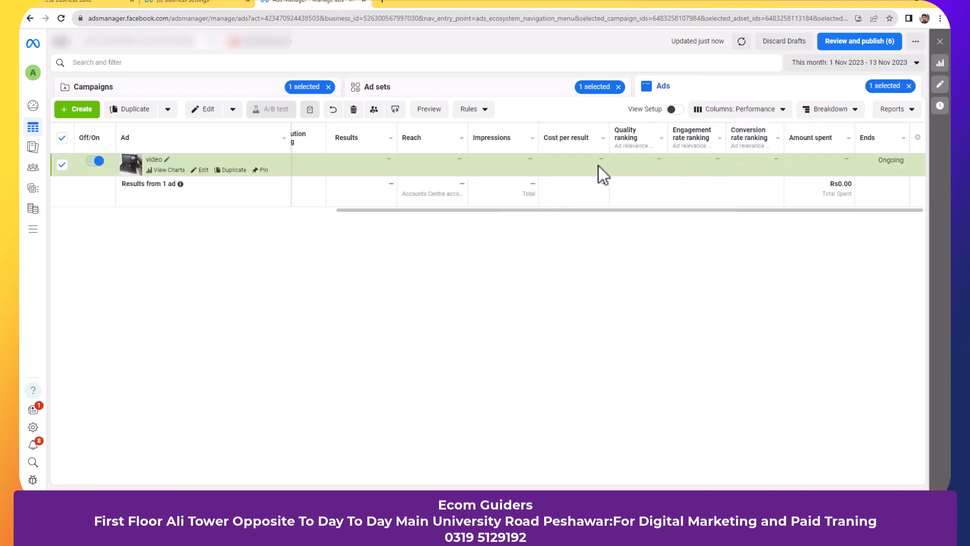
scroll(598, 165, left, 3)
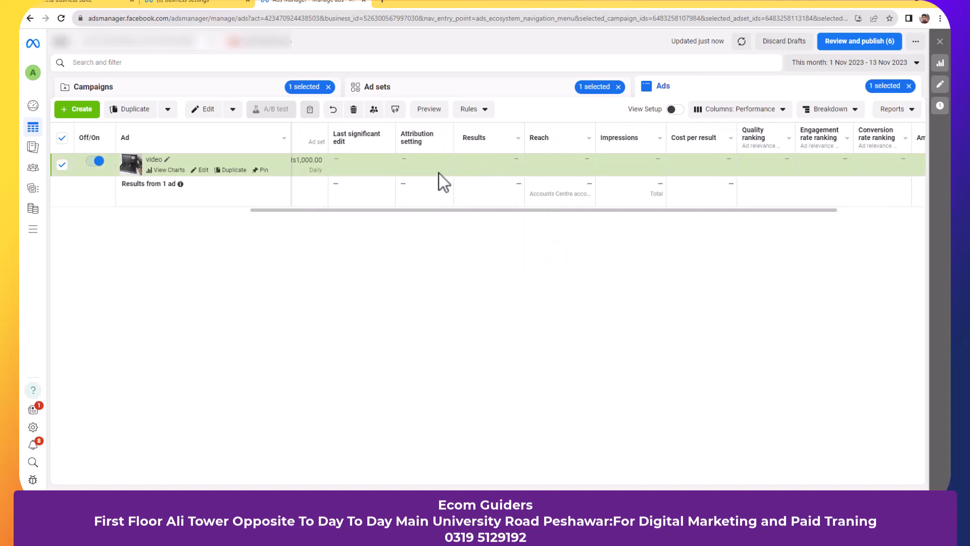
- Review the whatsapp -cpak-pakistan ad set in Ad sets, then switch to the Campaigns list
click(474, 90)
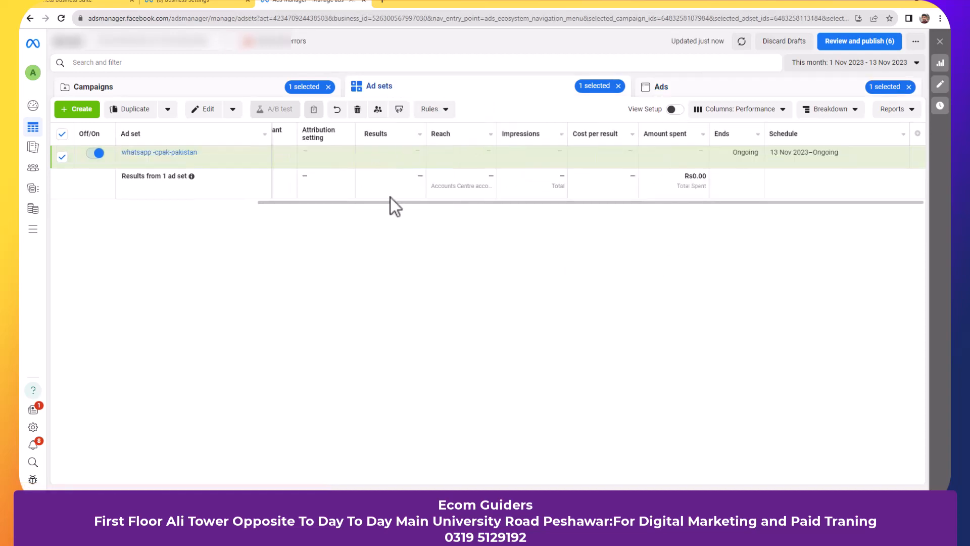
scroll(396, 178, left, 5)
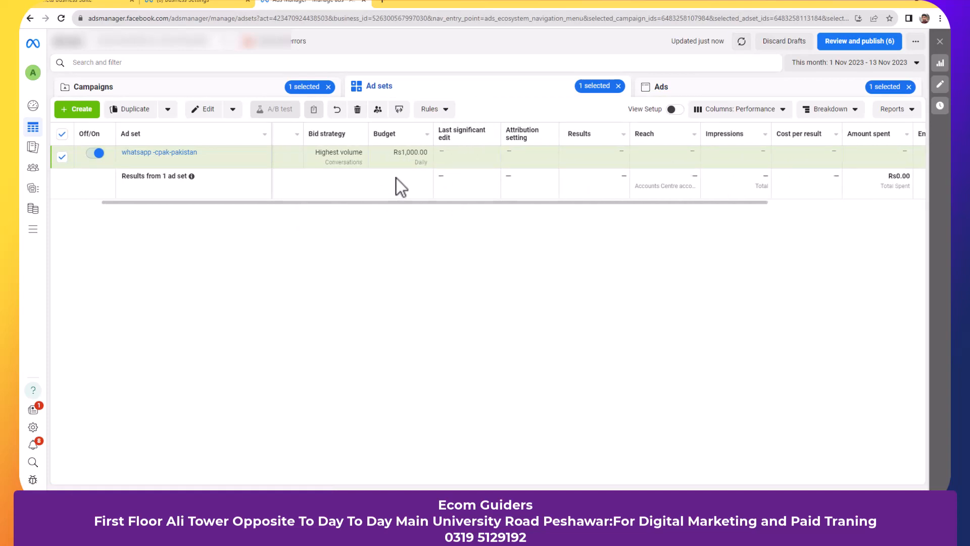
scroll(396, 178, right, 3)
scroll(396, 178, right, 2)
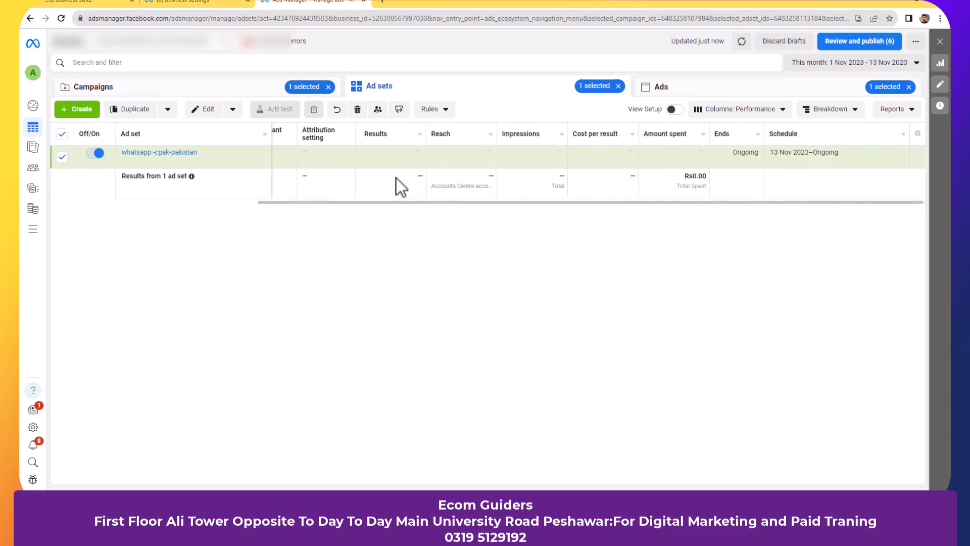
scroll(396, 178, left, 3)
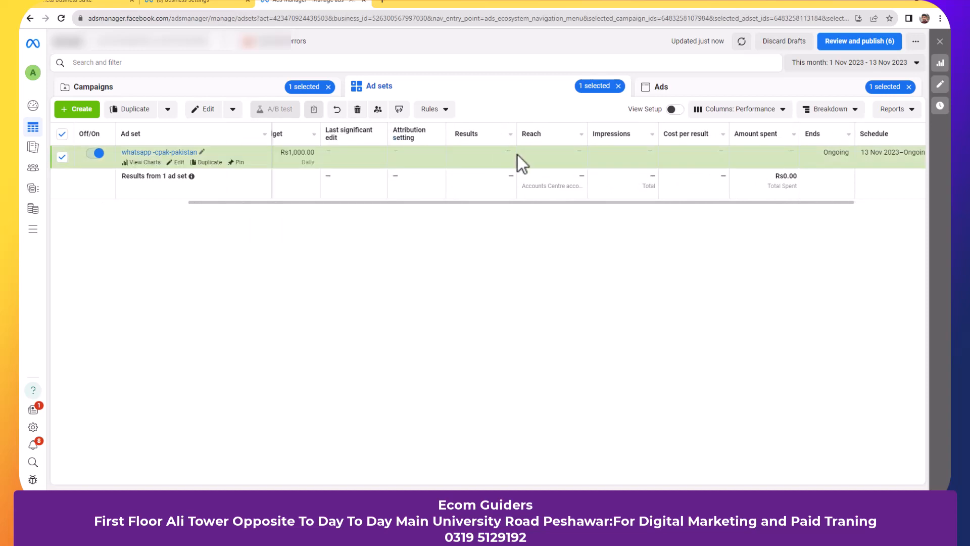
click(199, 94)
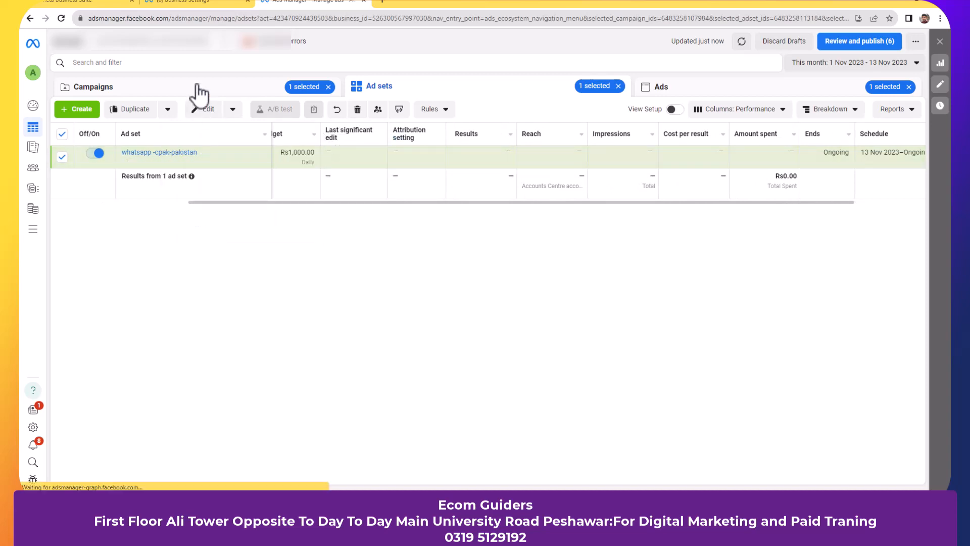